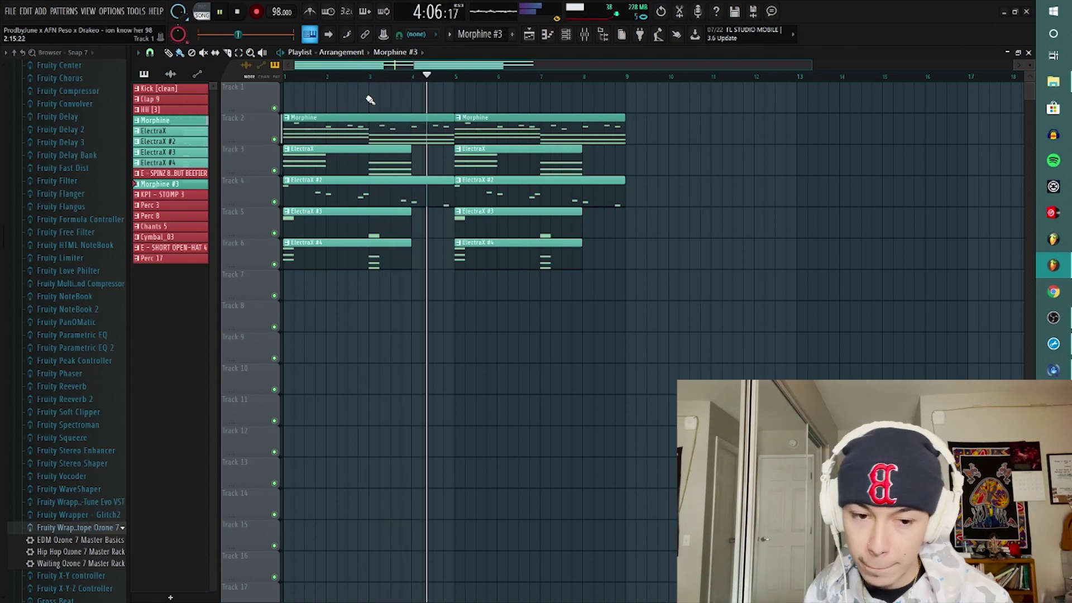
Stop playback of the arrangement and look over the channel rack
key(space)
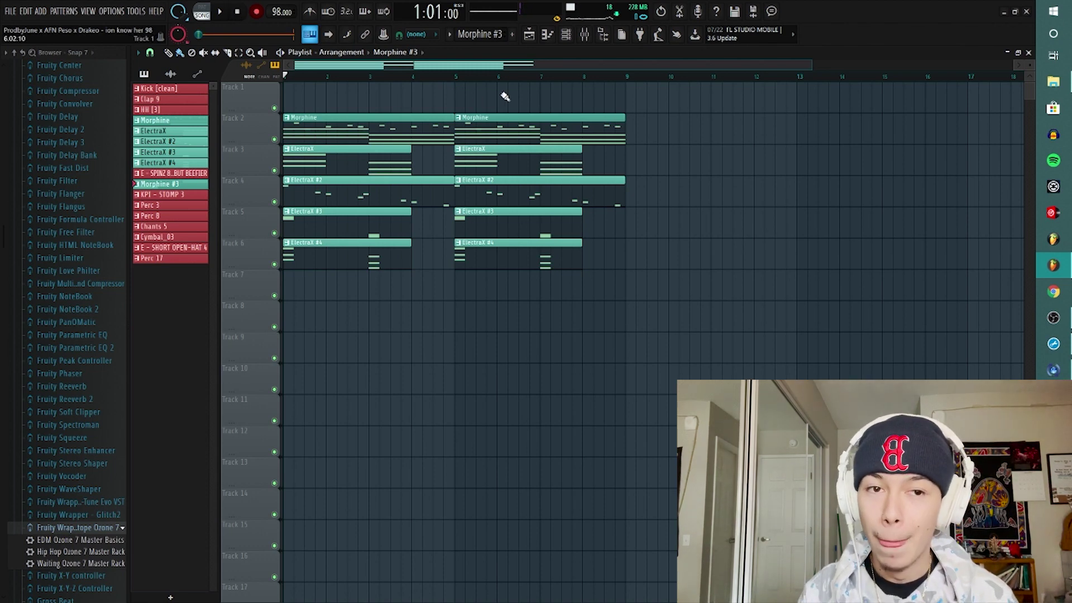
click(568, 36)
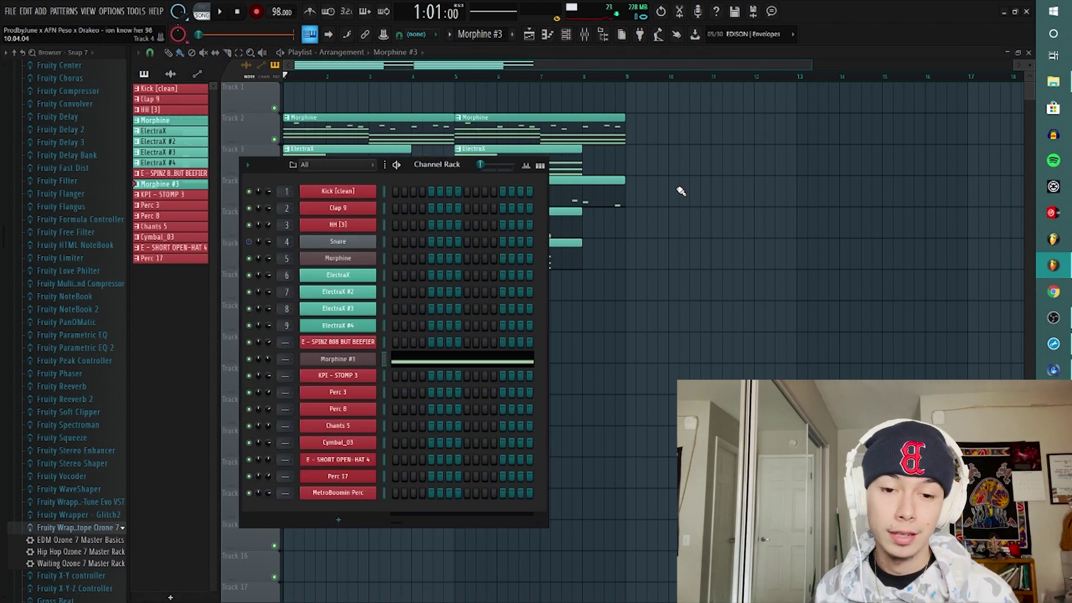
key(F6)
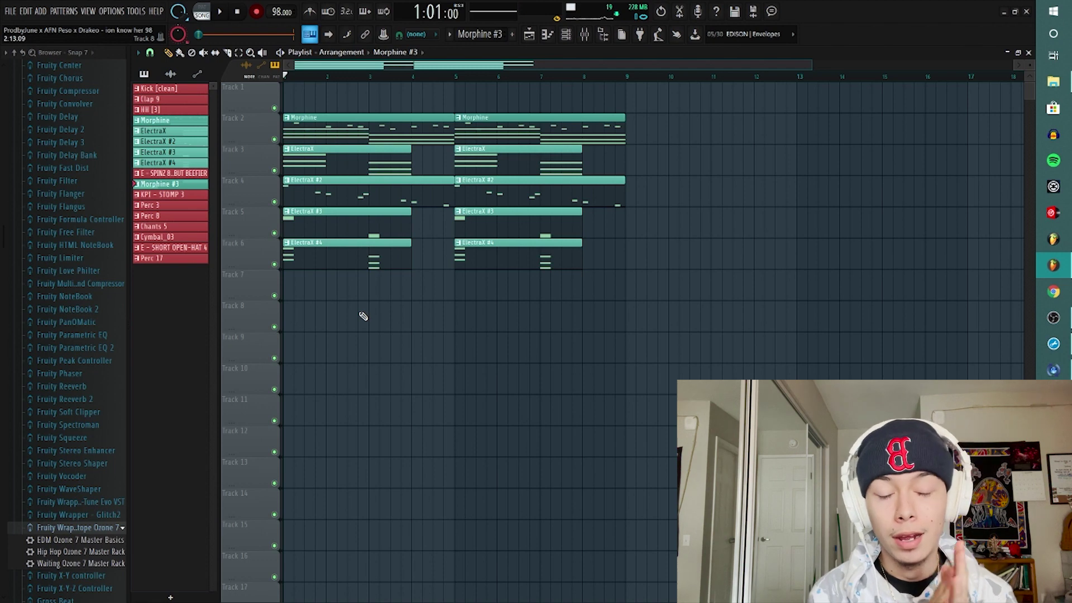
Solo the Morphine track (Track 2) in the playlist
click(344, 136)
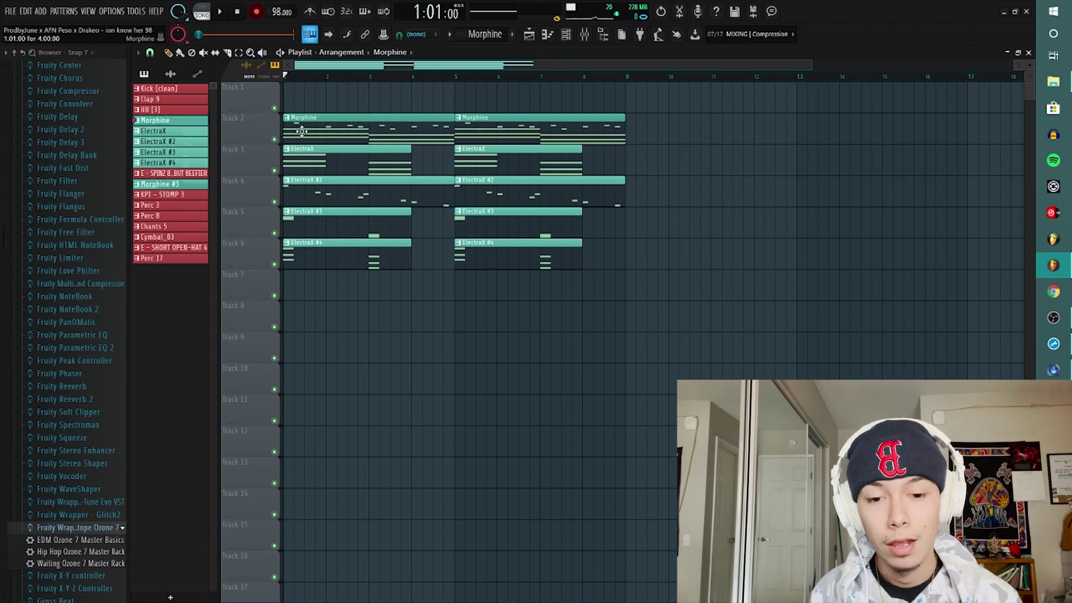
key(super+s)
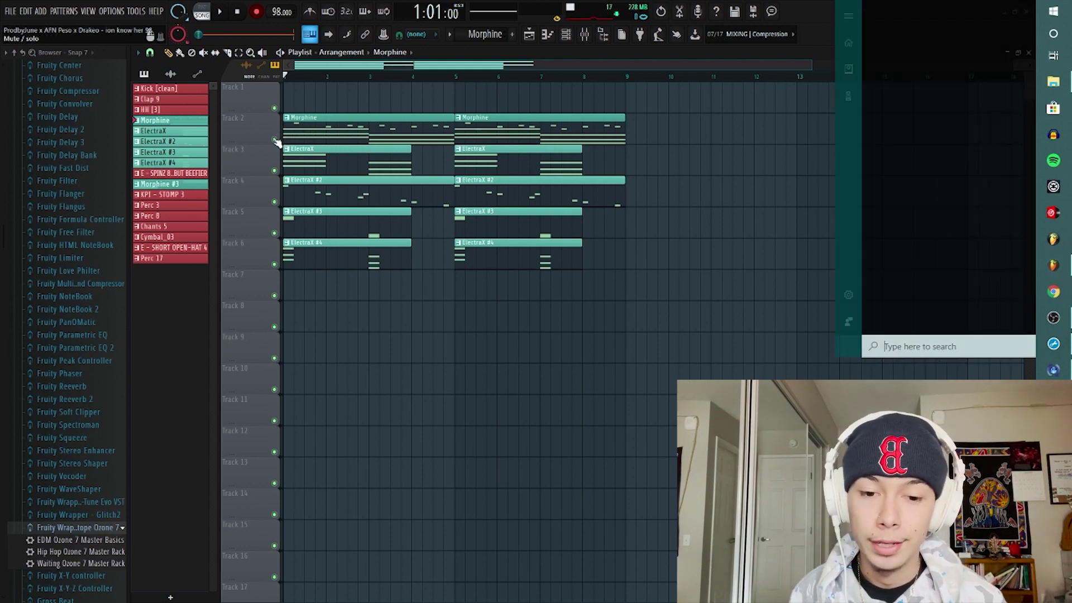
key(Escape)
right_click(279, 140)
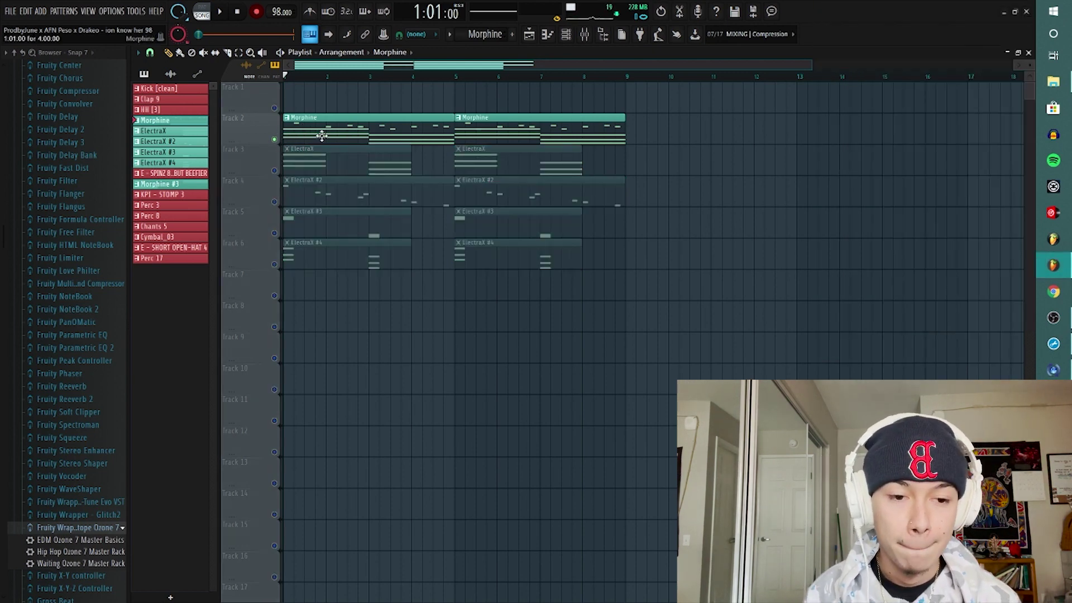
View the Morphine channel's synthesizer settings from the channel rack and close them
click(566, 34)
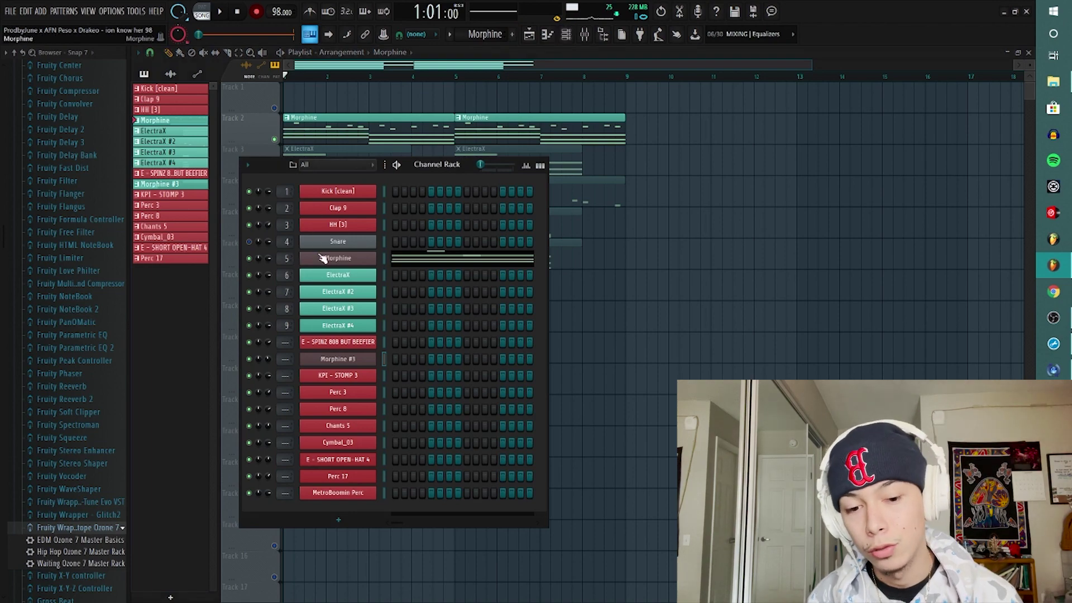
click(323, 257)
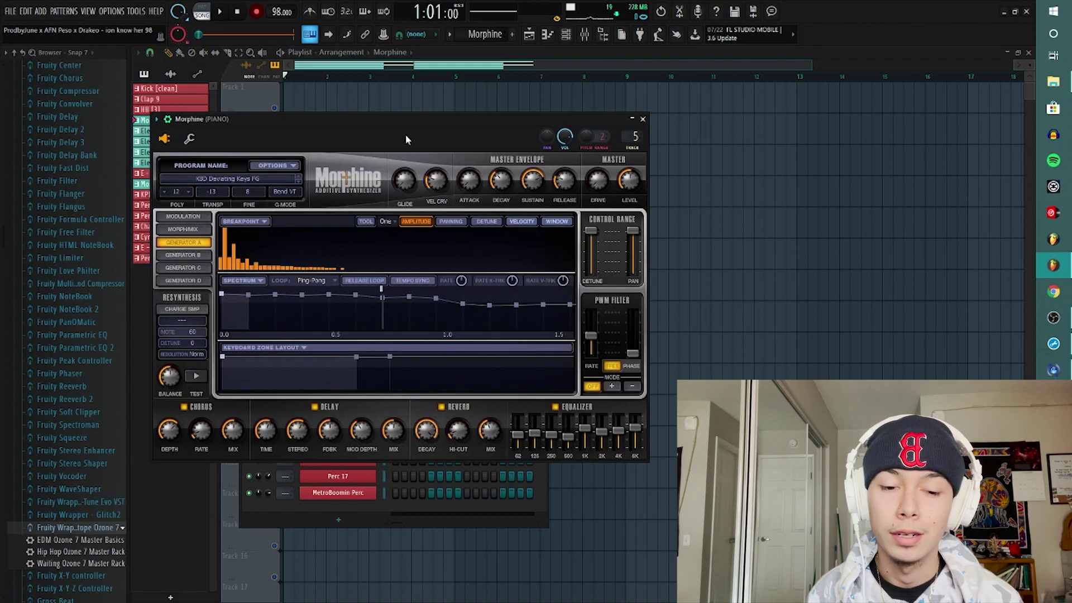
click(643, 119)
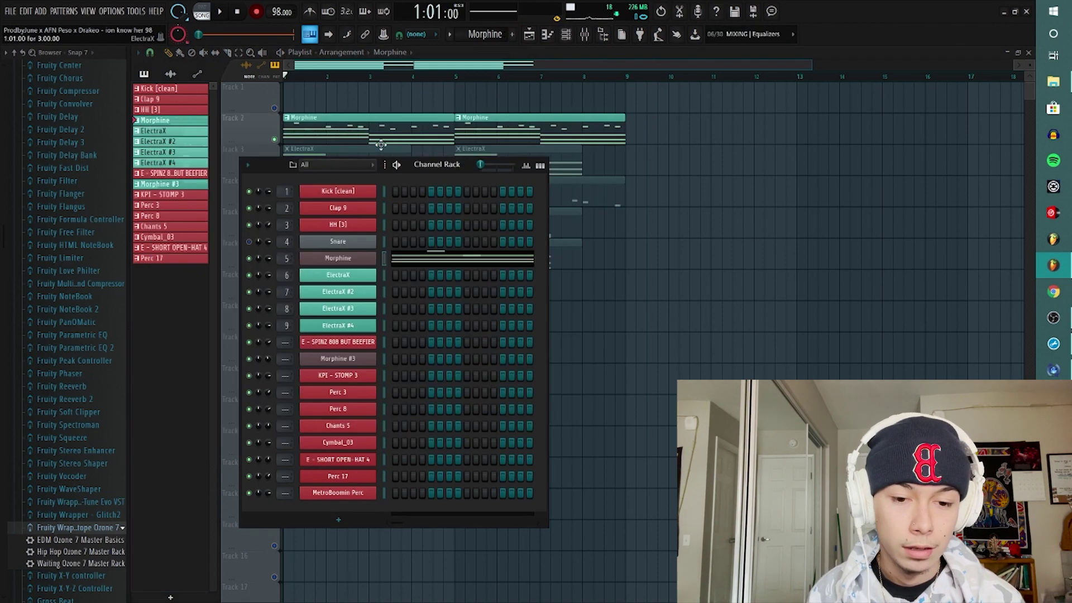
Open the Morphine pattern in the piano roll and play back its chords and melody
click(418, 252)
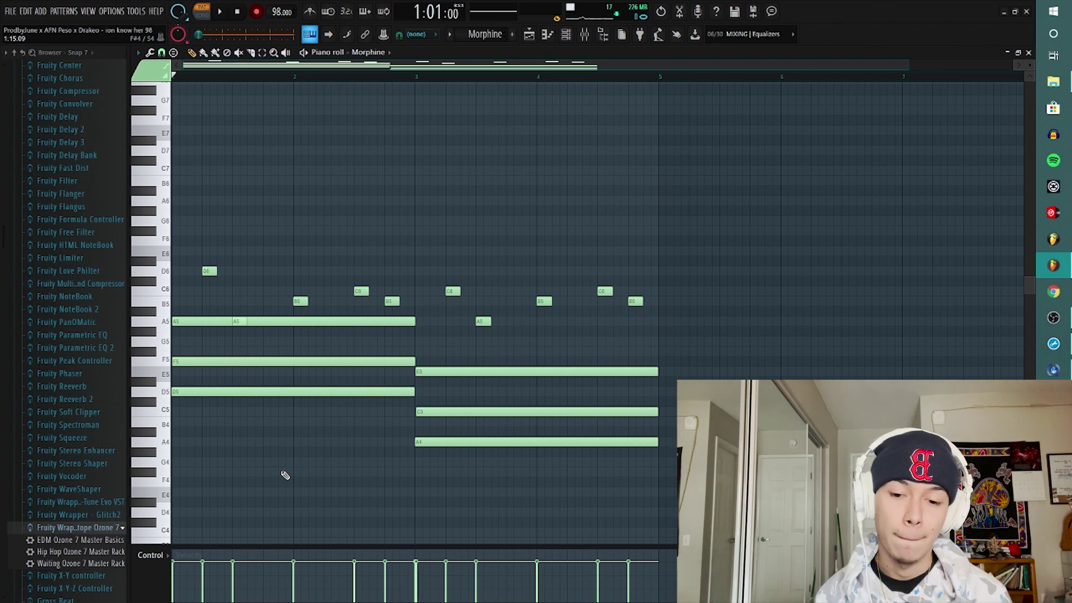
key(space)
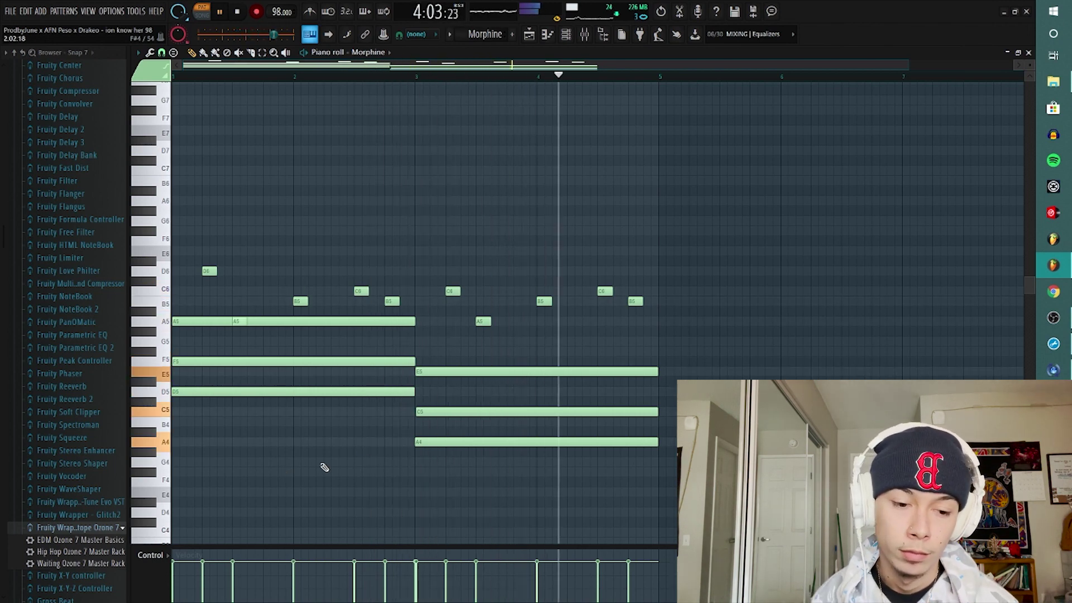
key(space)
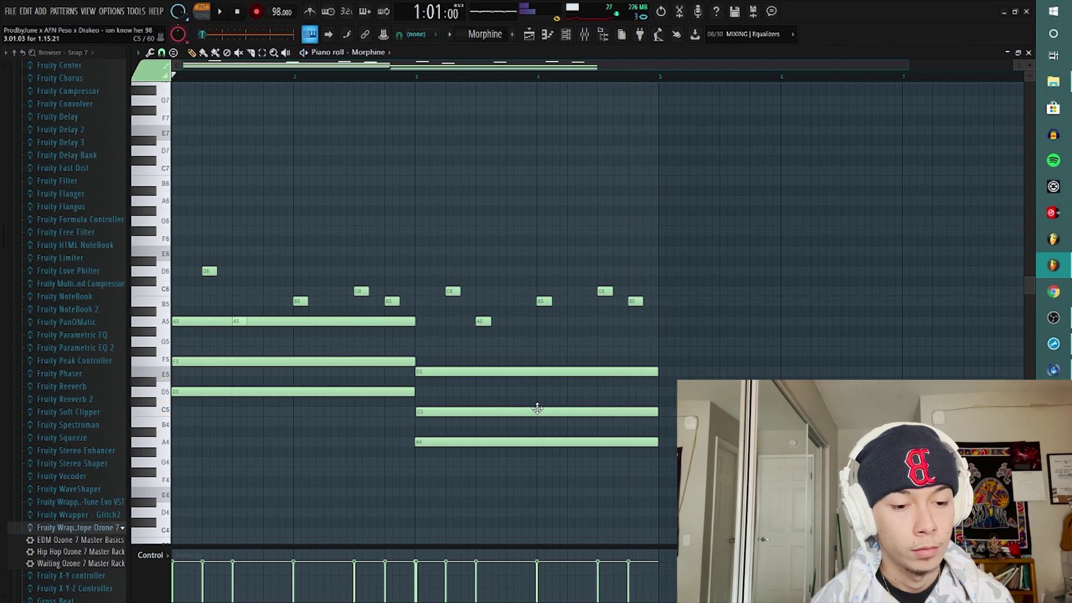
Examine the Fruity parametric EQ 2 curve on the PIANO mixer track and close the mixer
click(584, 34)
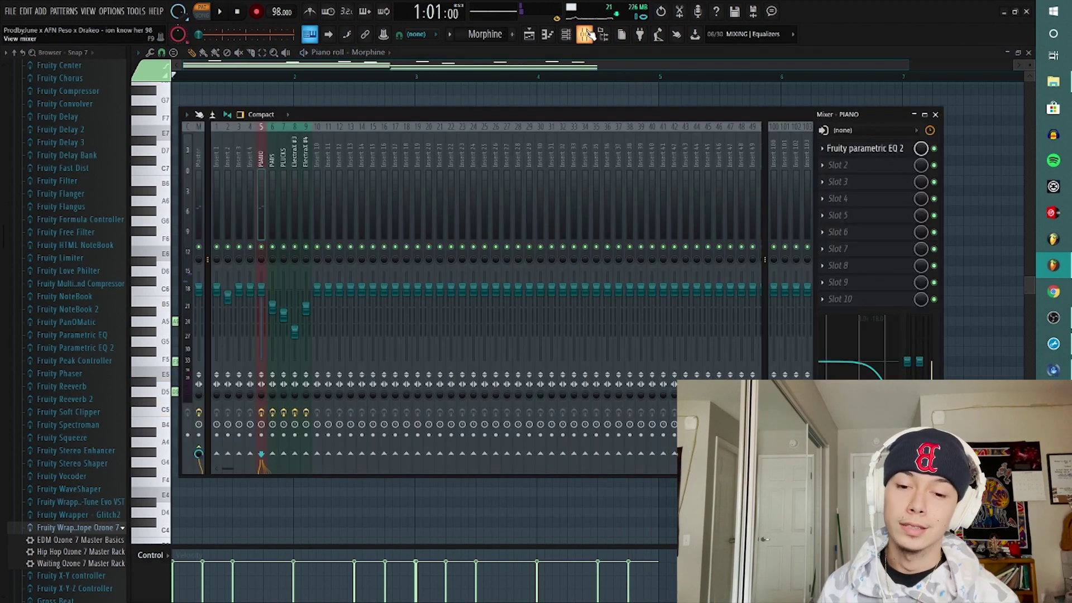
click(863, 149)
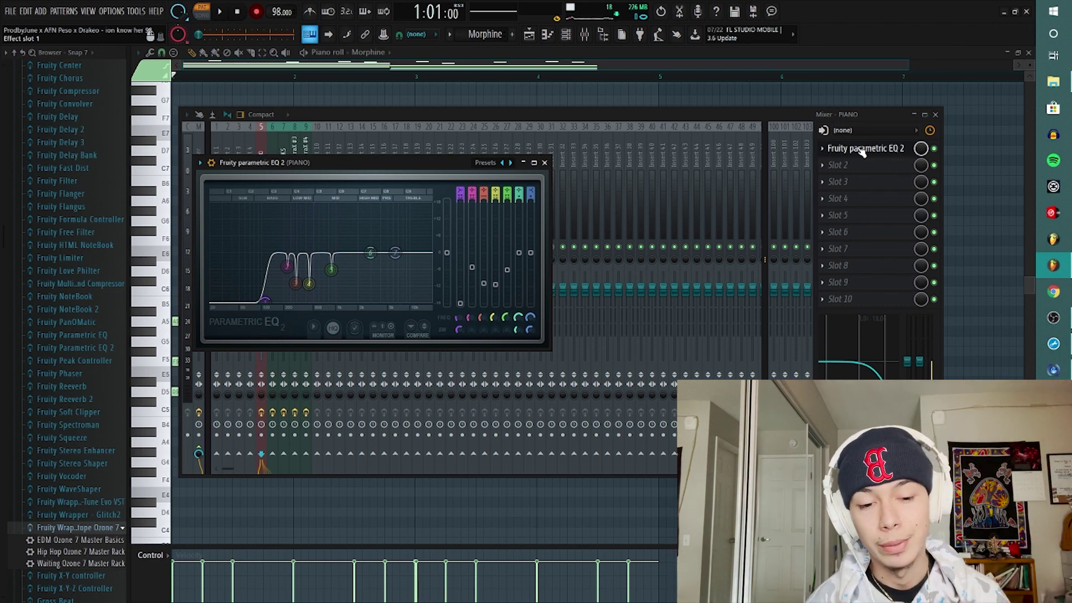
click(545, 162)
key(F9)
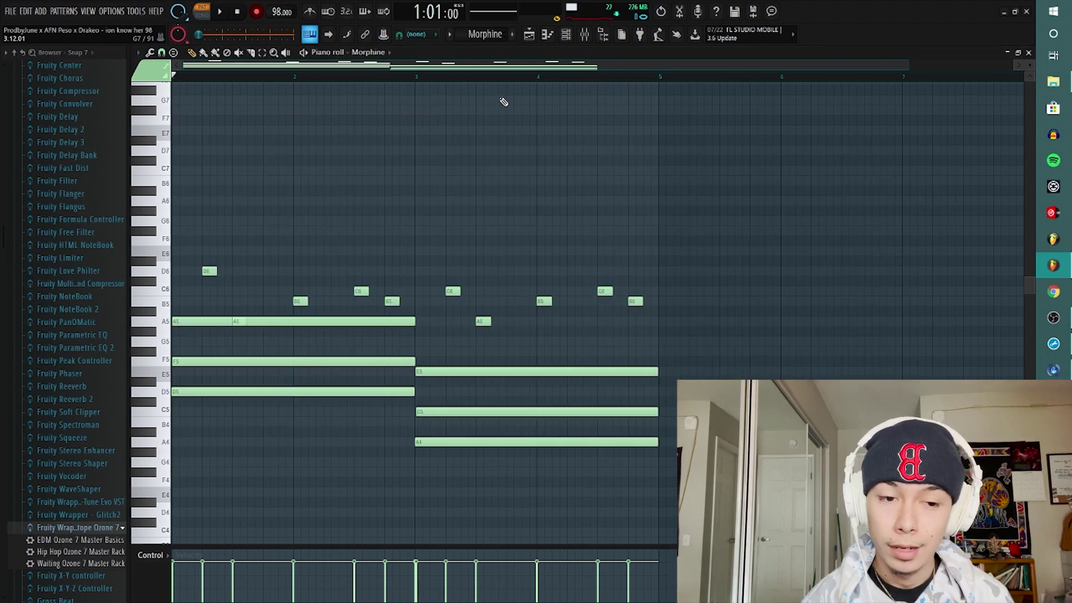
Remove the stray C7 note from the ElectraX pattern and solo its track (Track 3) in the playlist
click(566, 34)
click(529, 35)
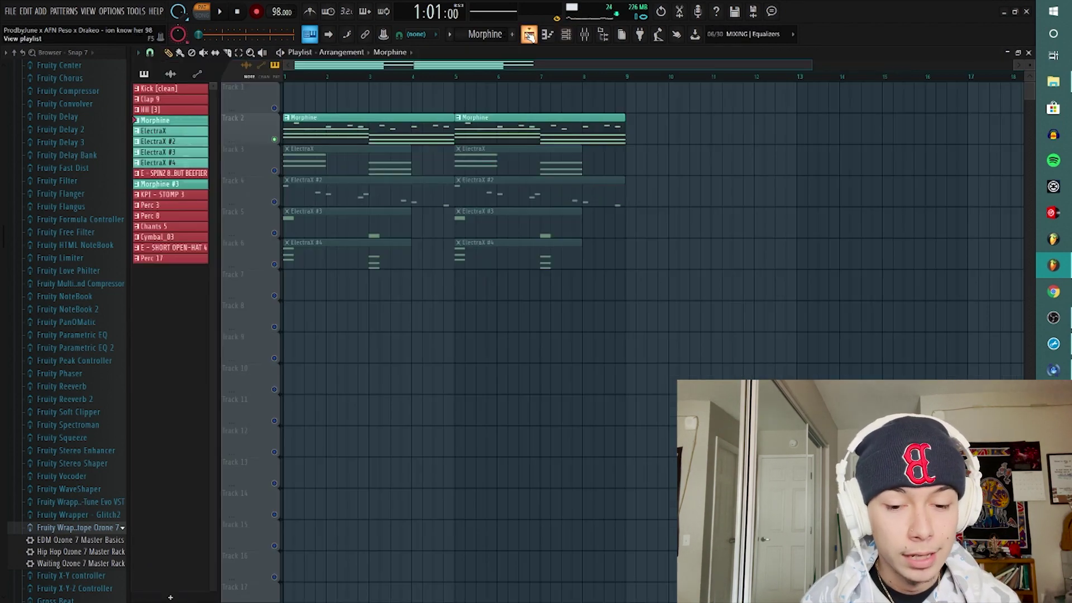
double_click(294, 173)
click(295, 172)
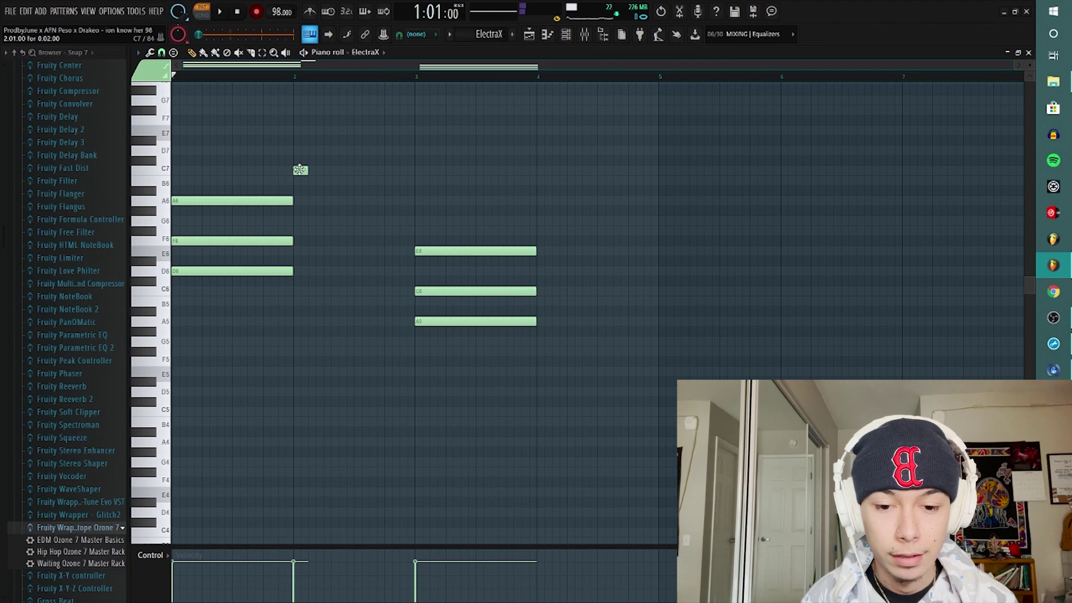
right_click(300, 170)
click(529, 36)
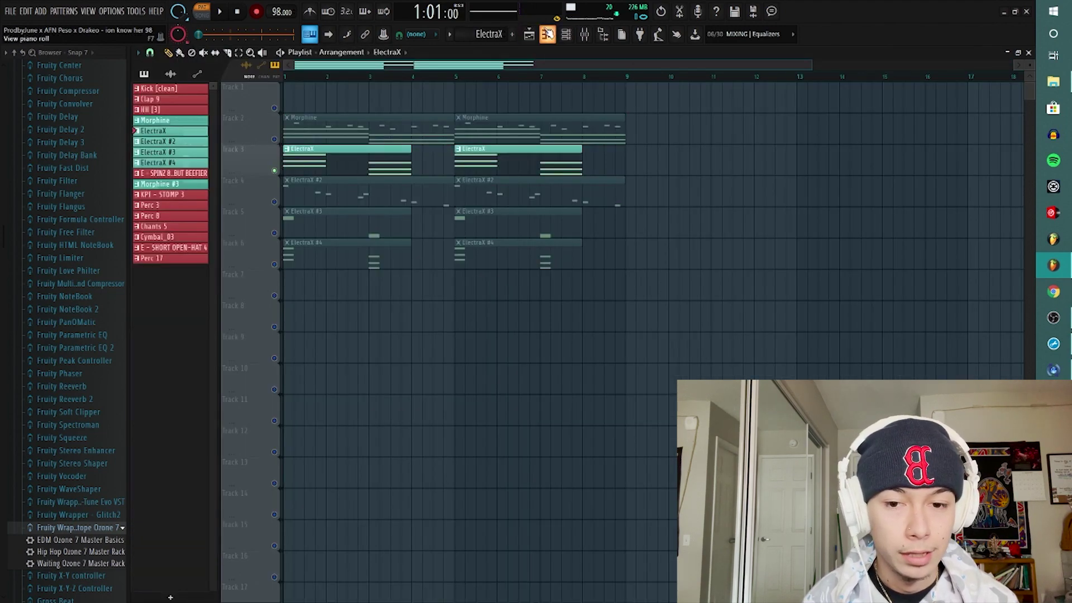
Open the ElectraX pattern in the piano roll and play back its chords
click(548, 35)
key(space)
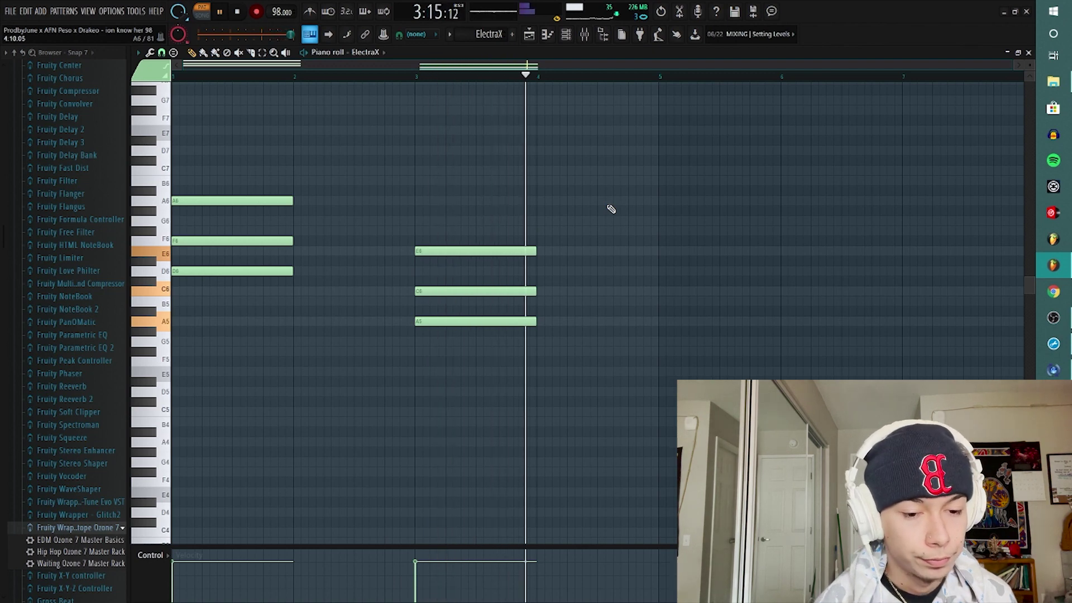
key(space)
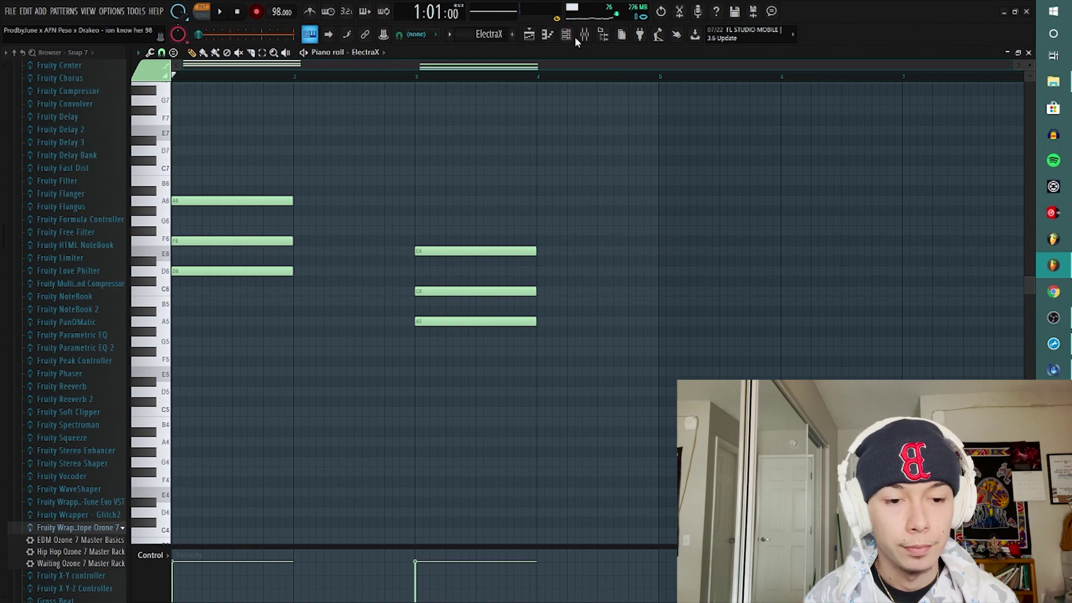
Examine the Fruity delay 2 settings and its mix level on the PADS mixer track
click(574, 36)
click(584, 36)
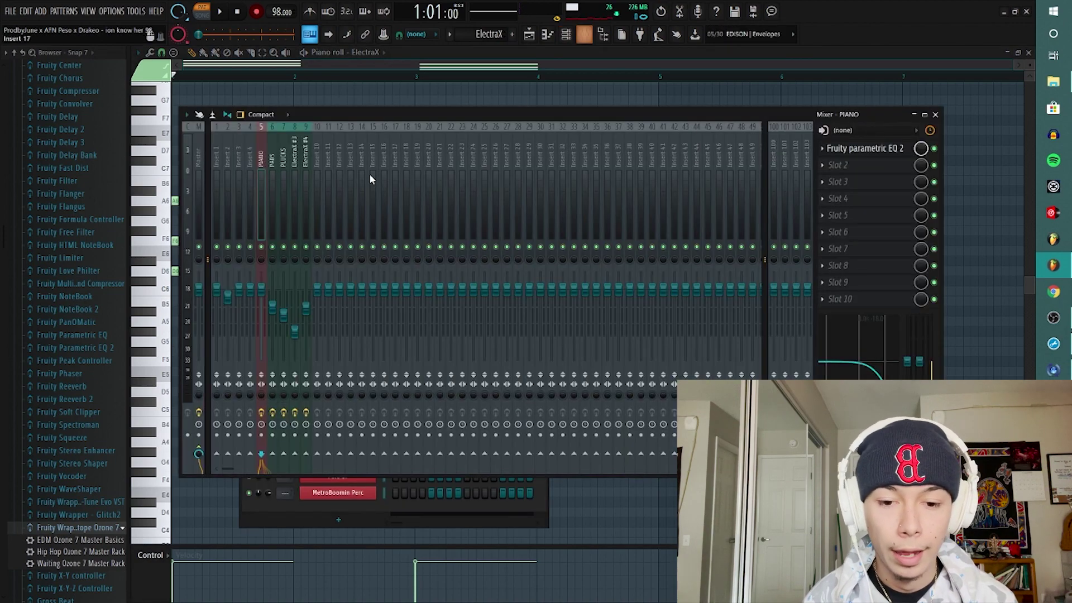
click(276, 157)
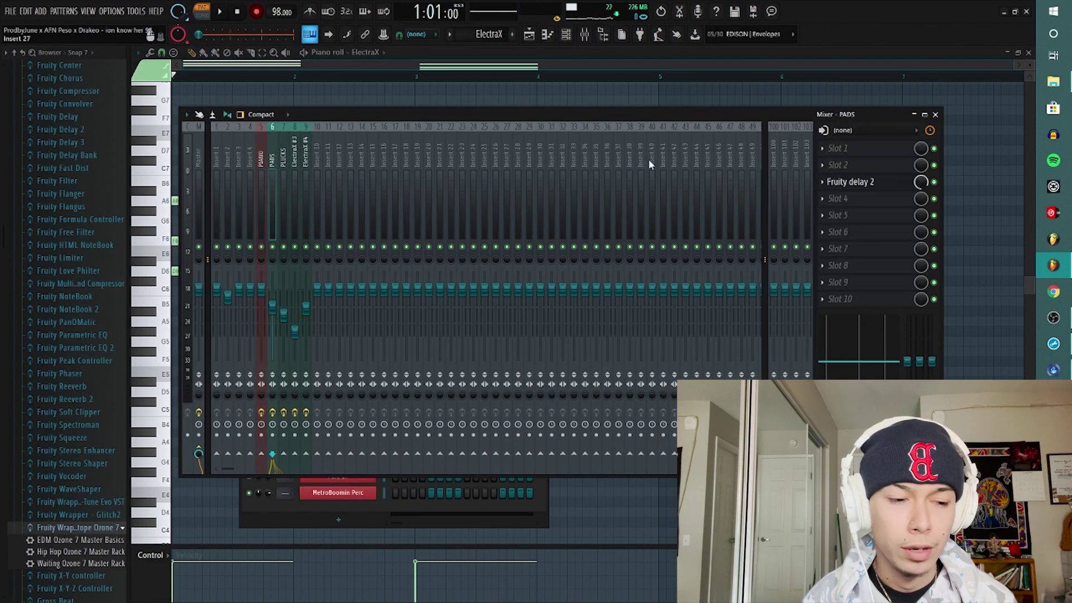
click(873, 183)
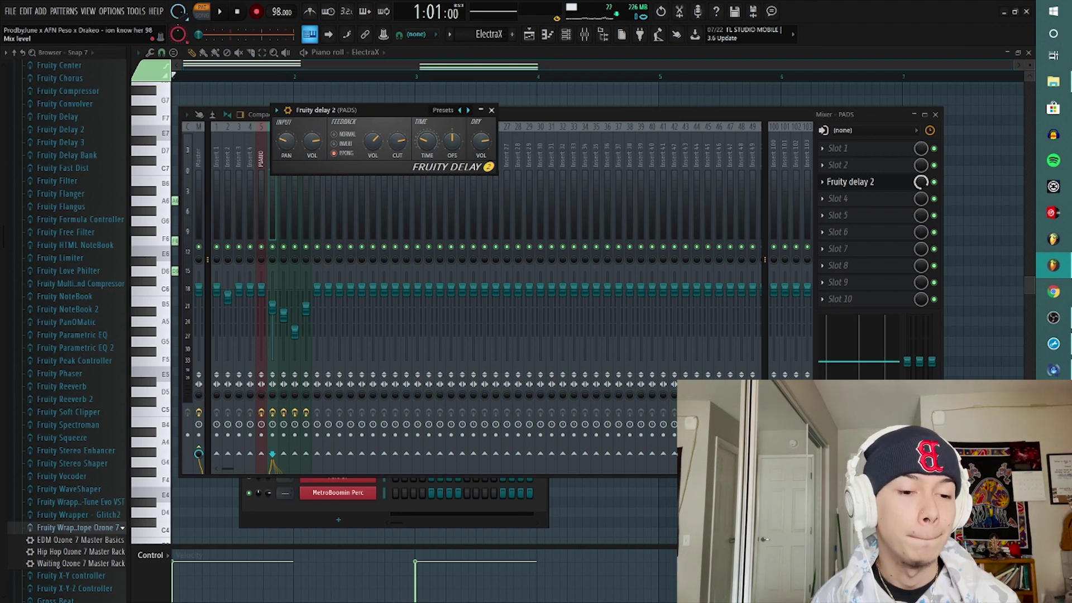
click(918, 187)
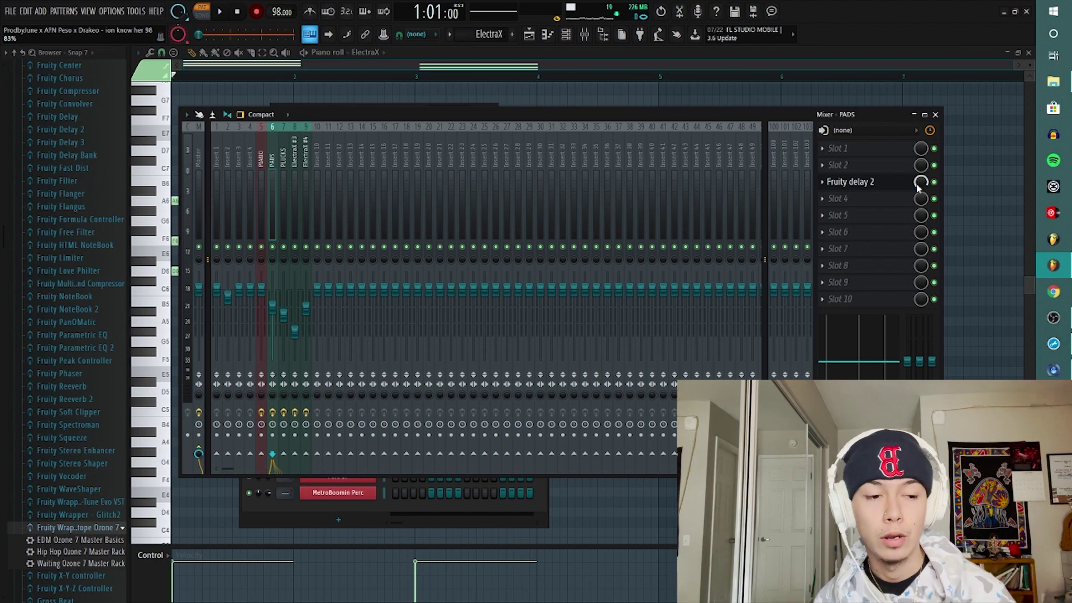
Select the PLUCKS mixer track and solo the ElectraX #2 track (Track 4) in the playlist
click(284, 152)
key(F9)
key(F6)
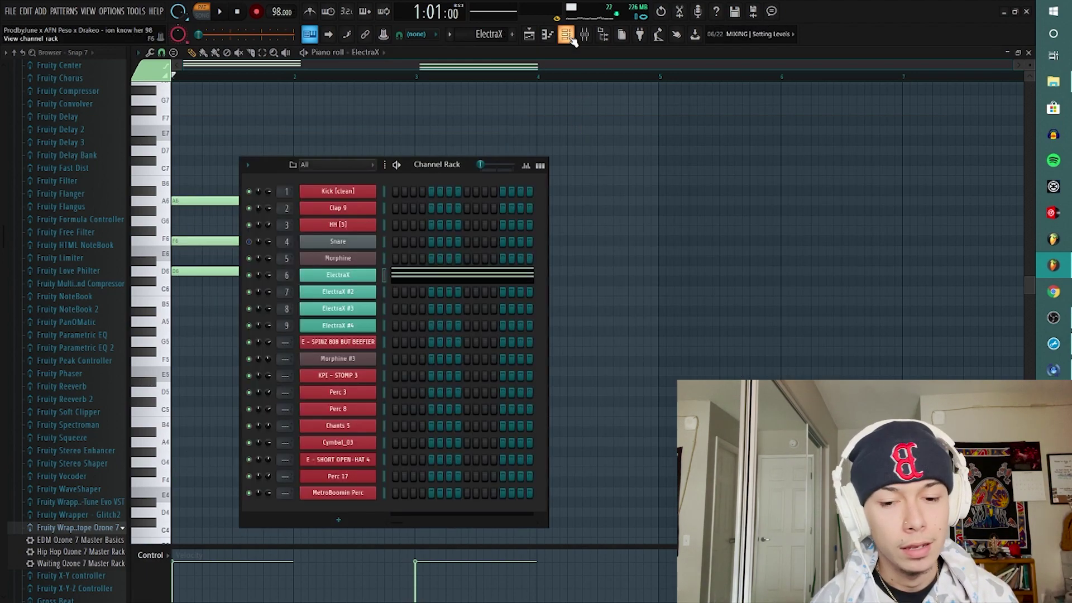
click(529, 34)
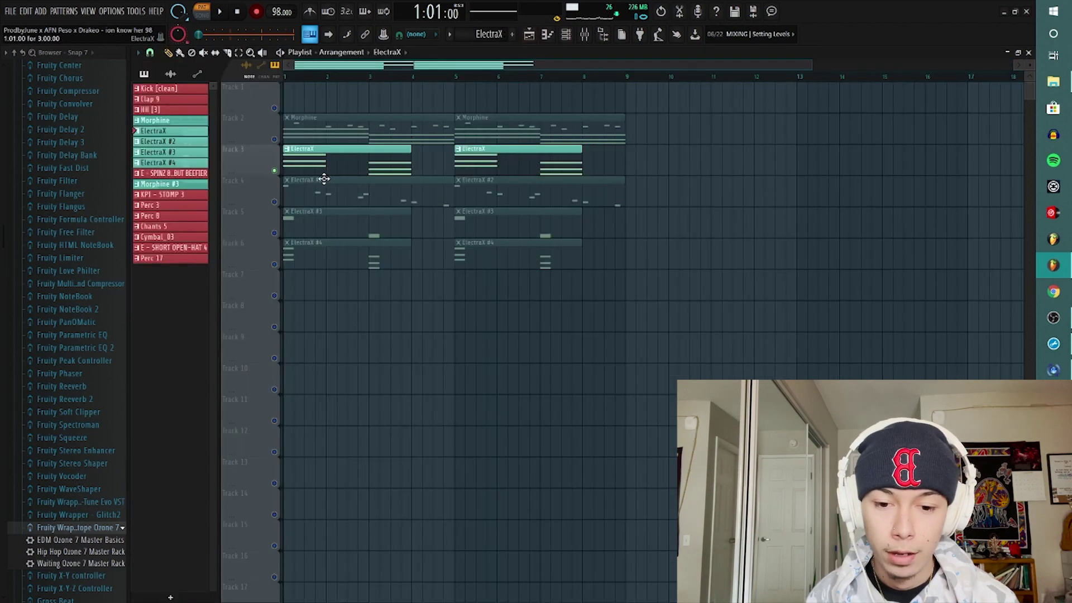
click(276, 202)
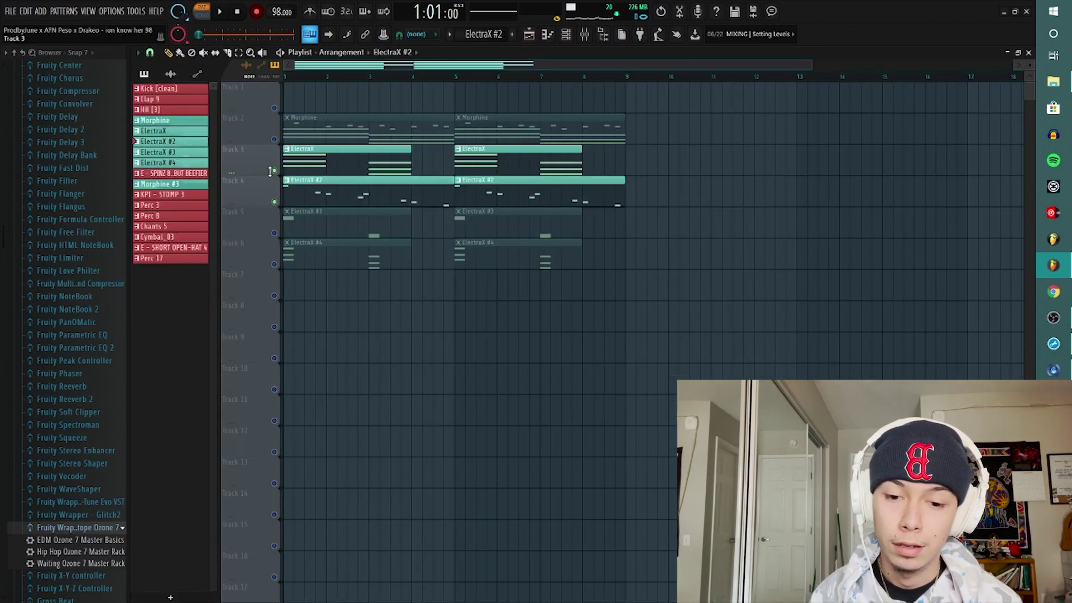
Open the ElectraX #2 pattern in the piano roll and play back its melody
double_click(294, 191)
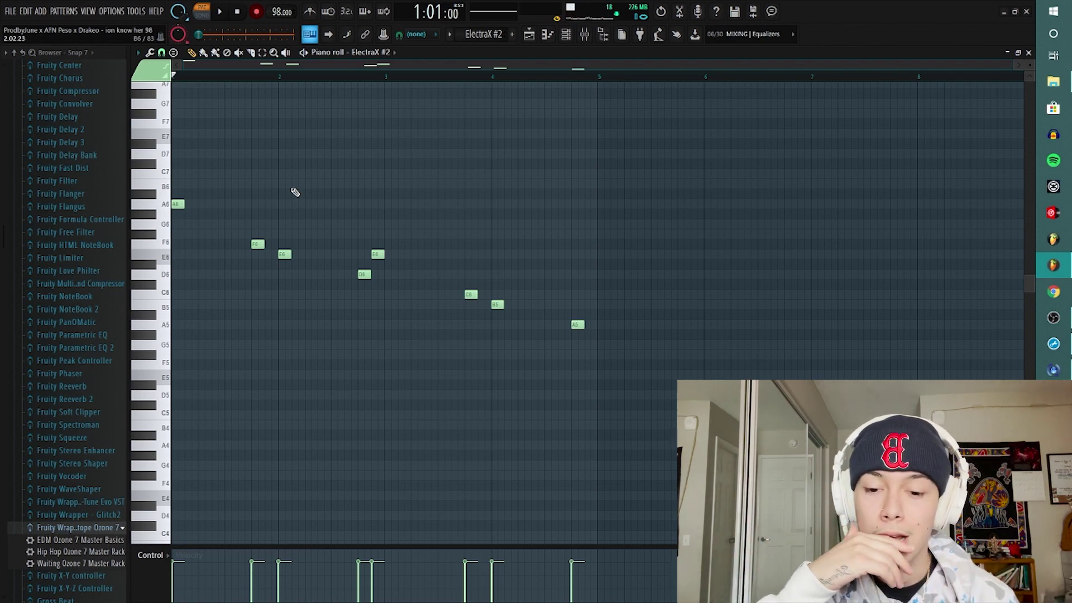
key(space)
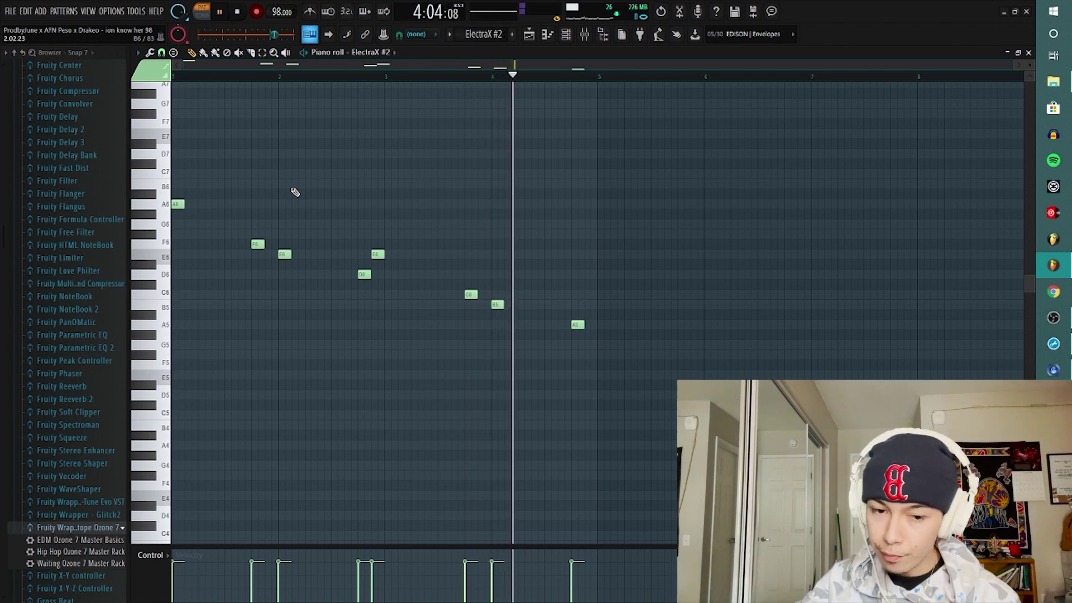
key(space)
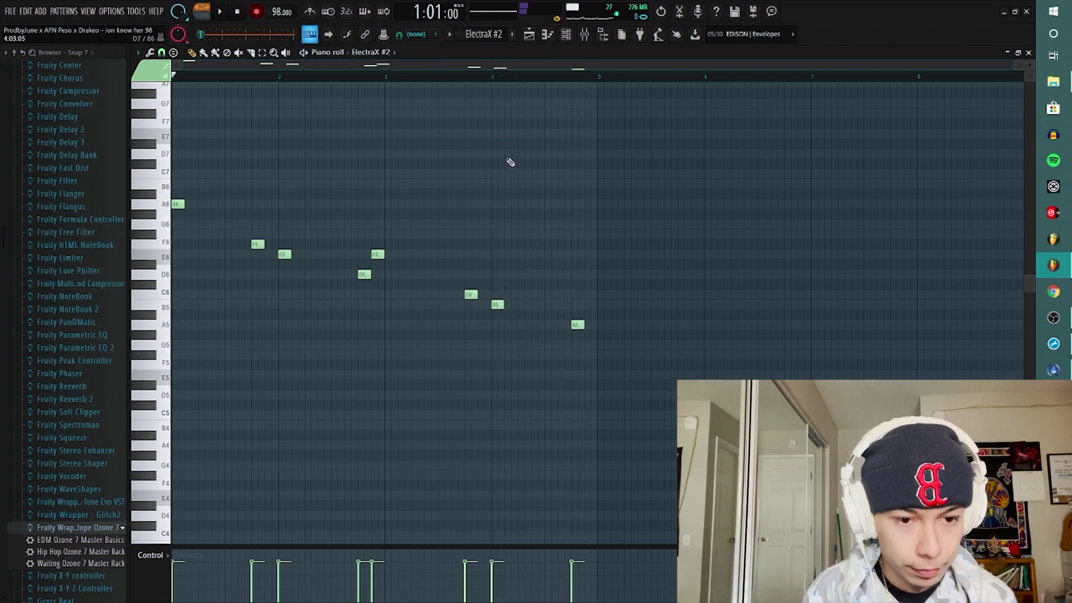
Unmute Tracks 2 and 3 alongside Track 4 and play the arrangement in song mode
click(530, 39)
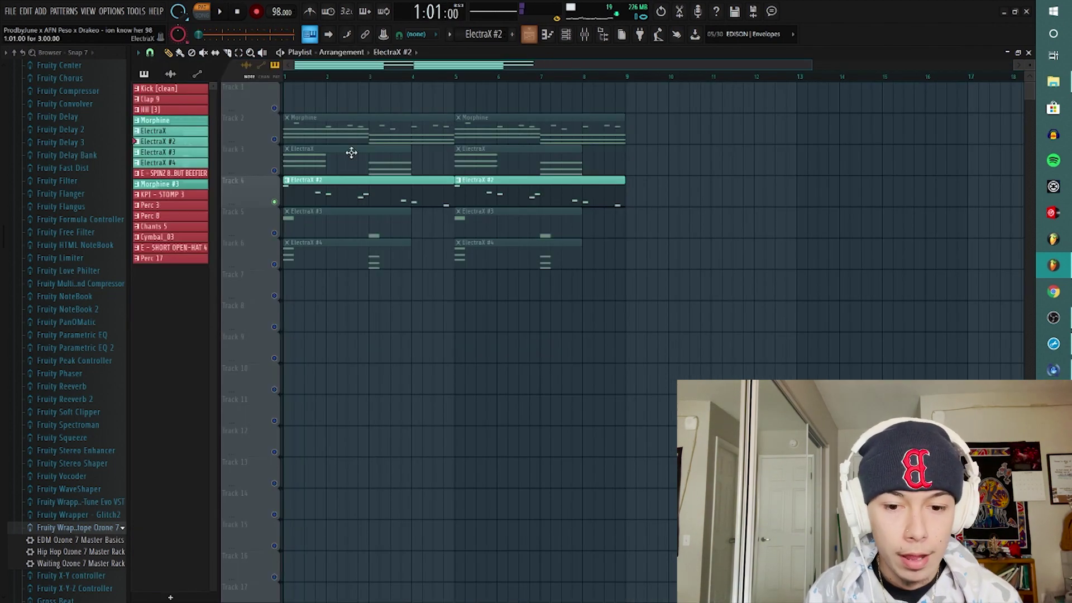
click(276, 138)
click(275, 170)
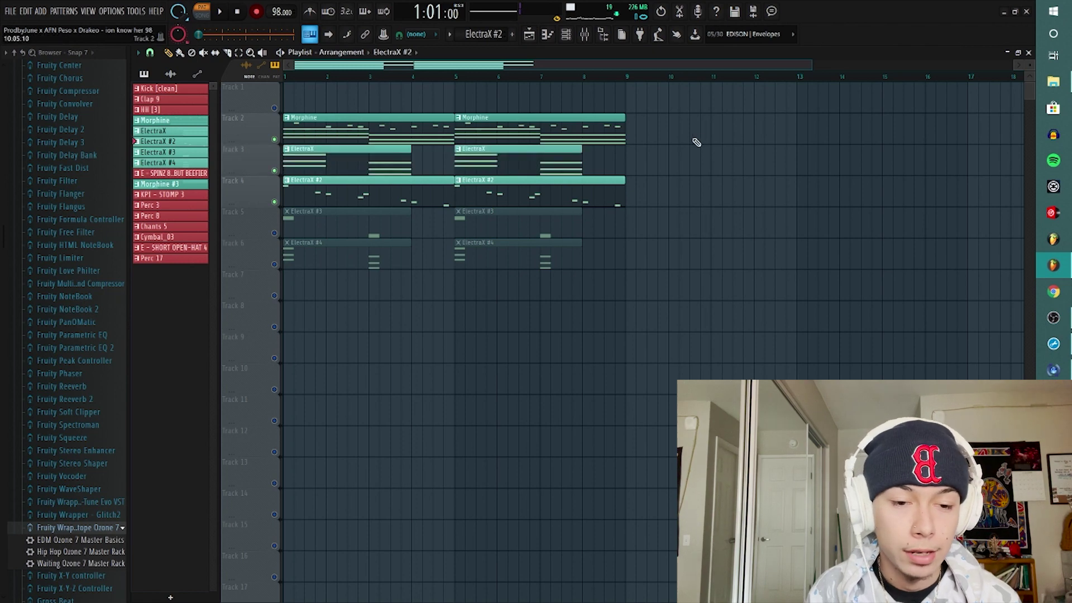
key(l)
key(space)
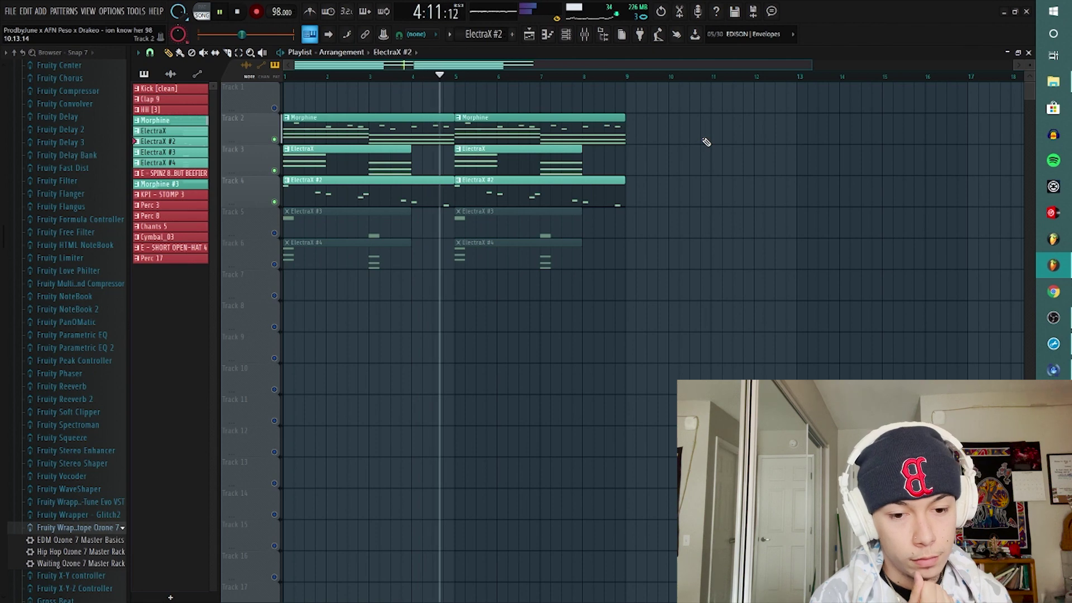
key(space)
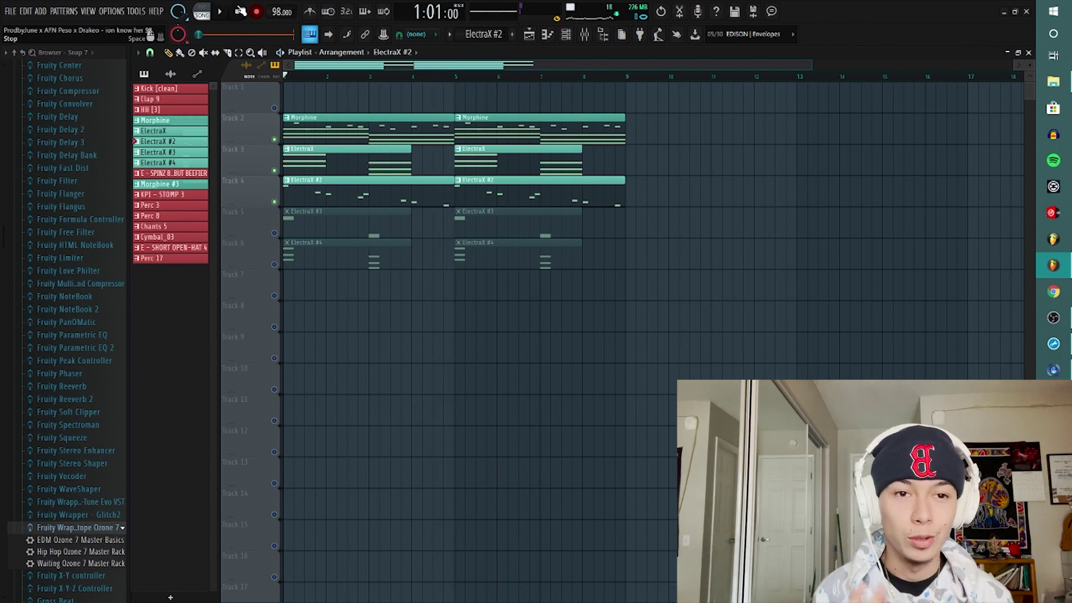
Examine the Fruity parametric EQ 2 curve on the PLUCKS mixer track
click(584, 34)
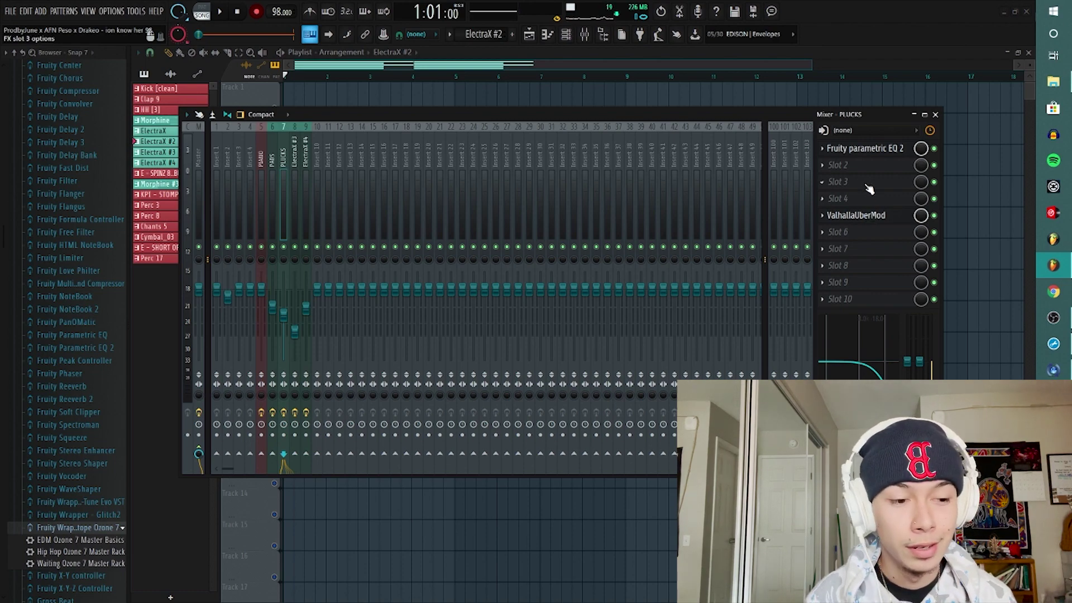
click(849, 156)
click(865, 148)
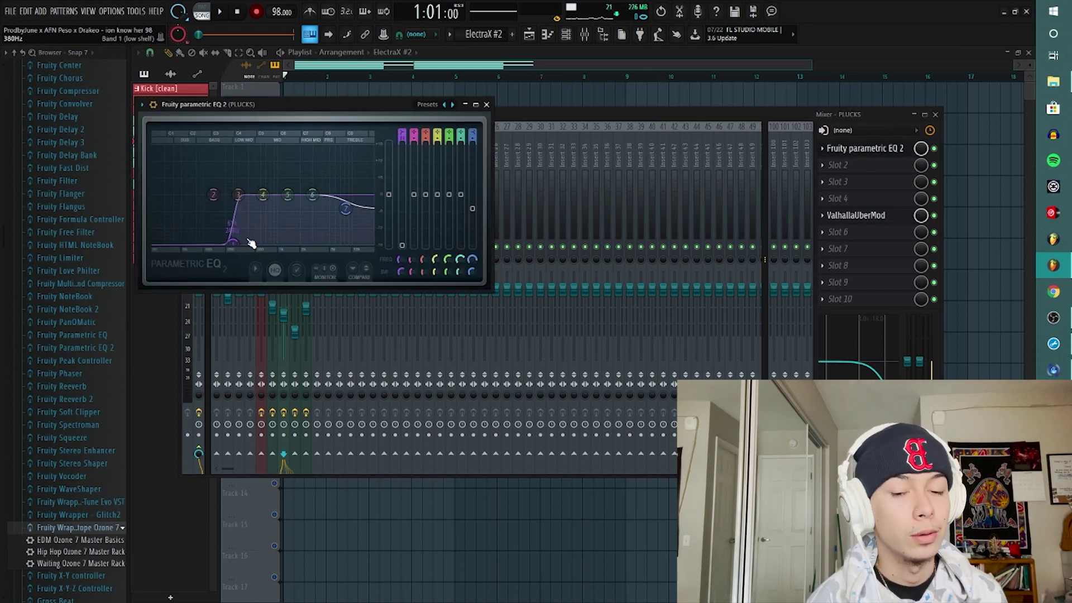
click(486, 105)
key(F9)
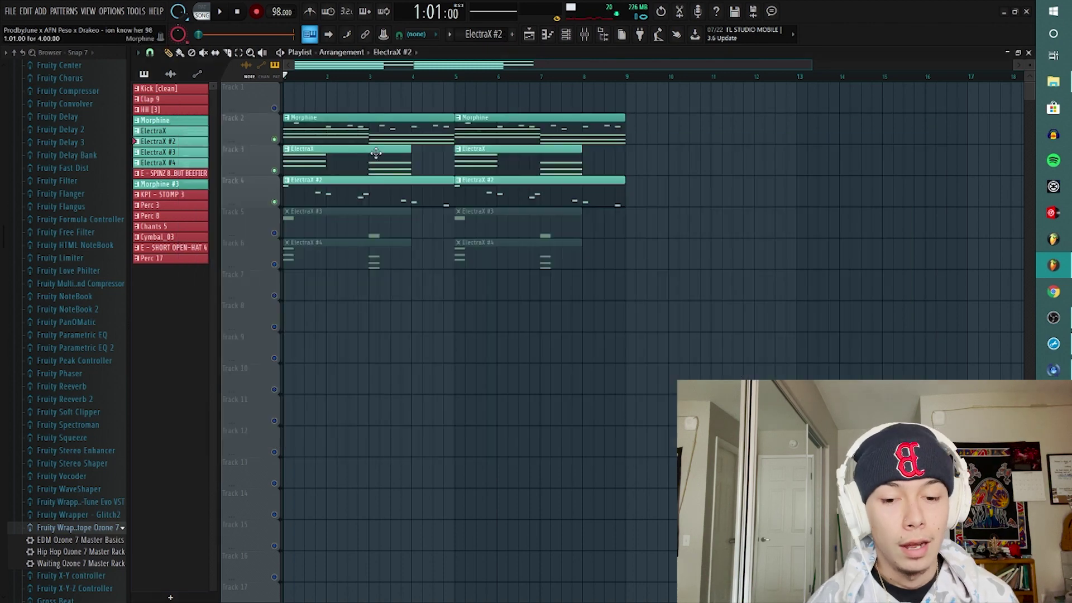
Solo Track 5 in the playlist and open its ElectraX #3 pattern in the piano roll
right_click(275, 234)
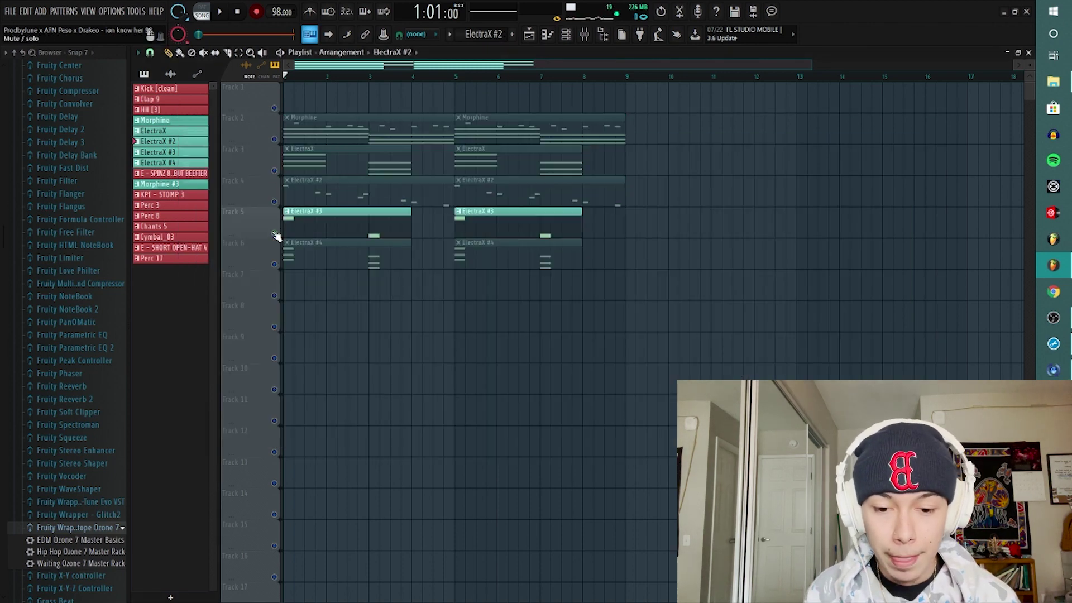
click(324, 227)
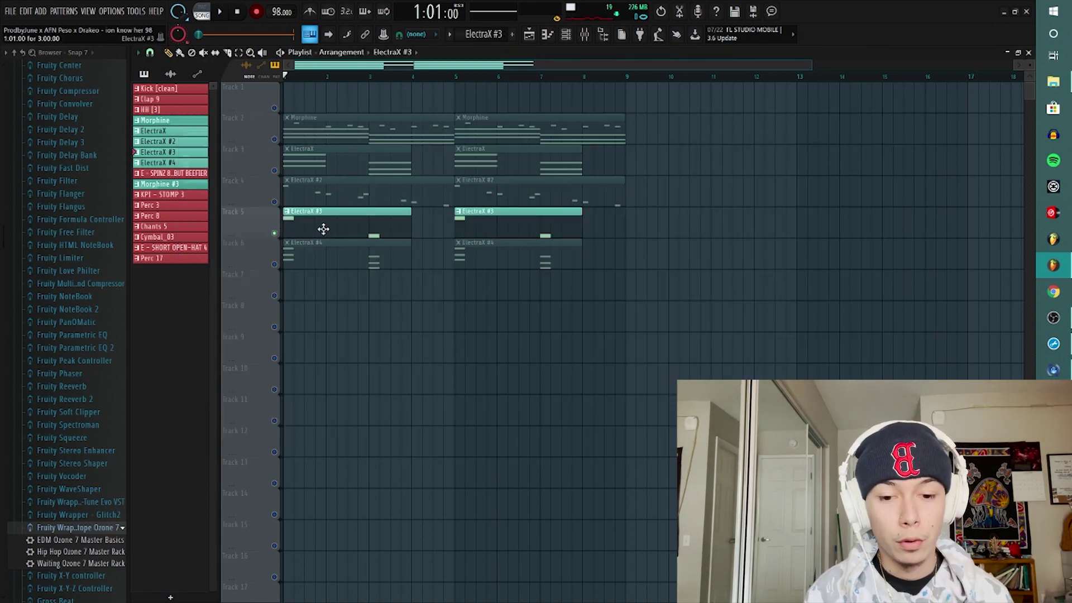
click(548, 34)
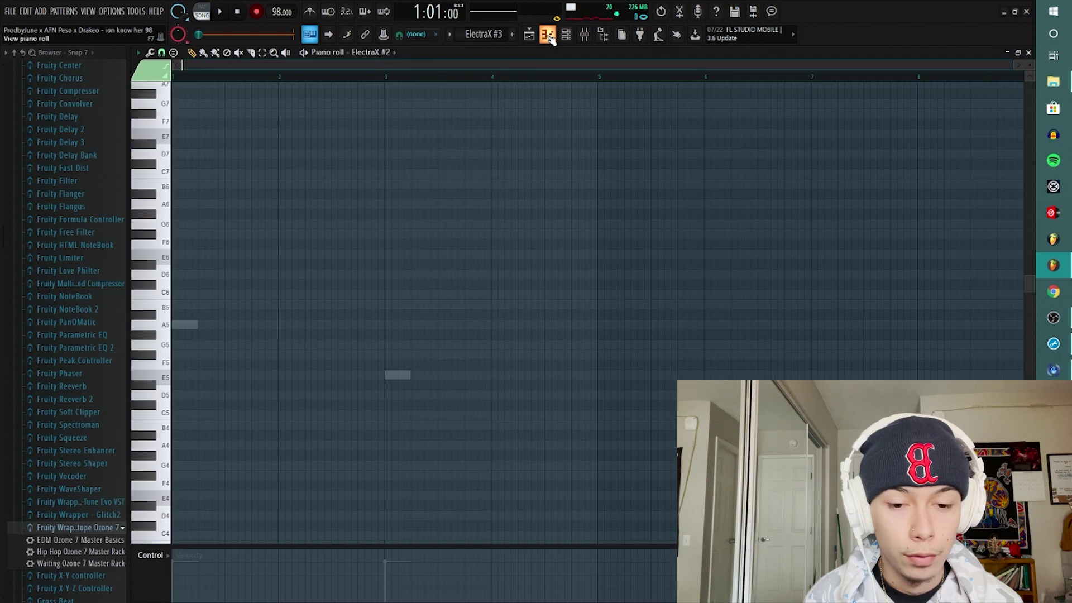
right_click(196, 327)
right_click(195, 326)
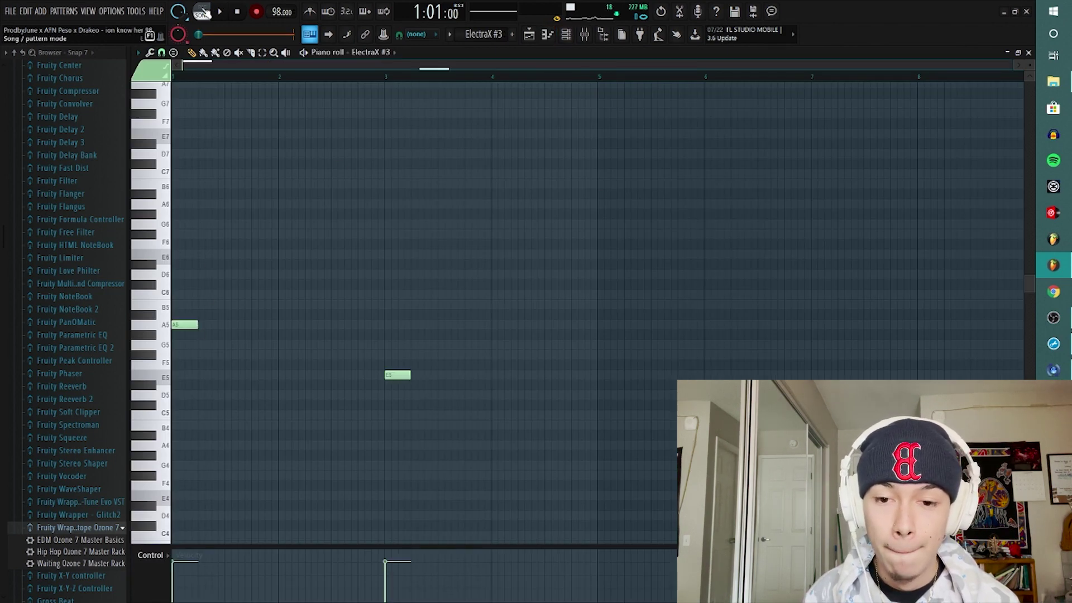
Switch to pattern mode and play back the ElectraX #3 notes
click(202, 11)
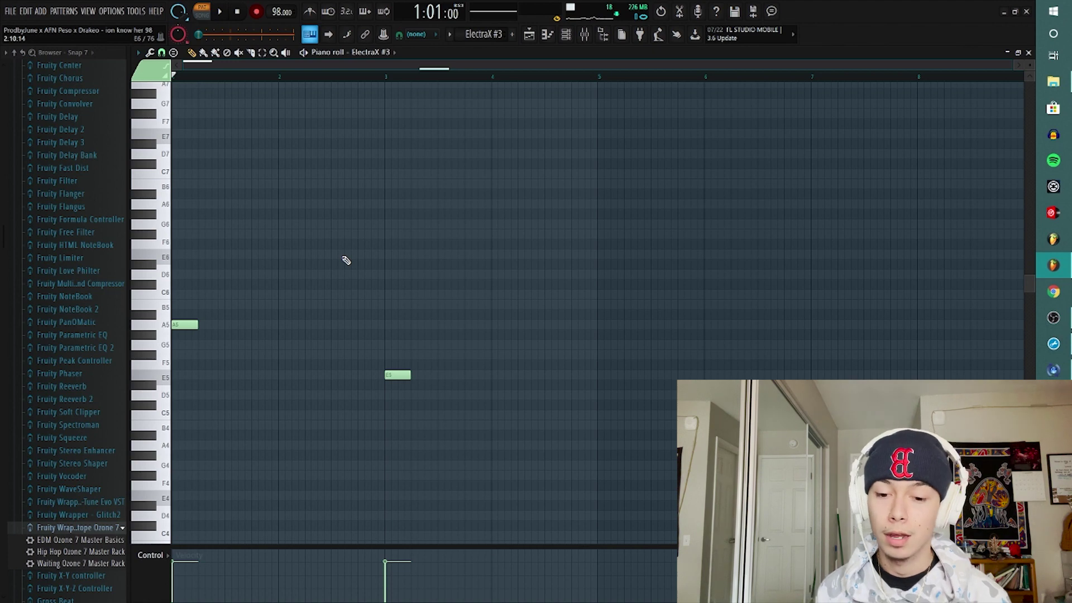
key(space)
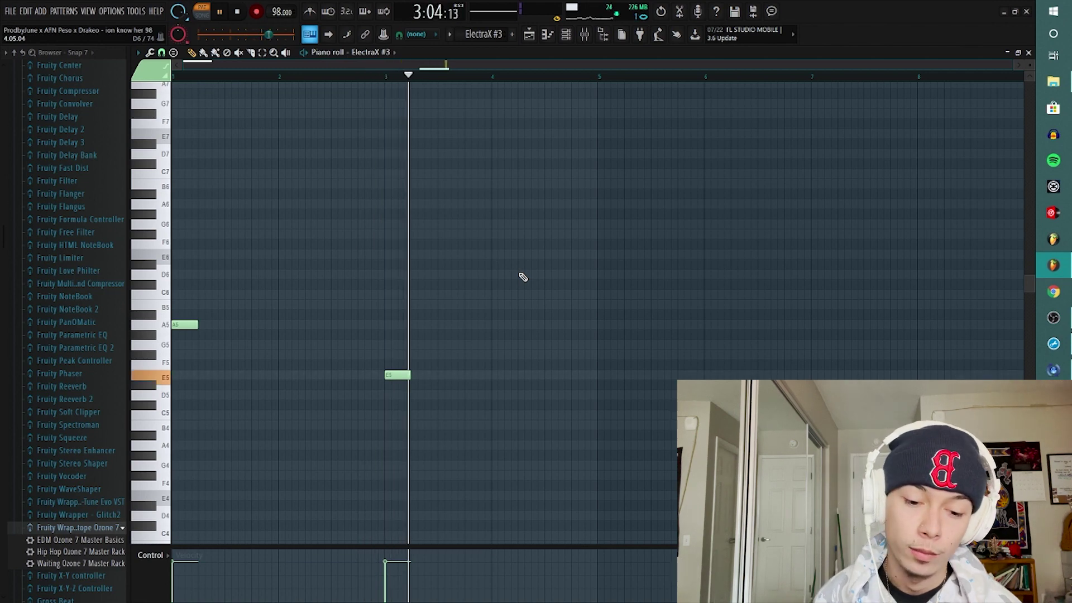
key(space)
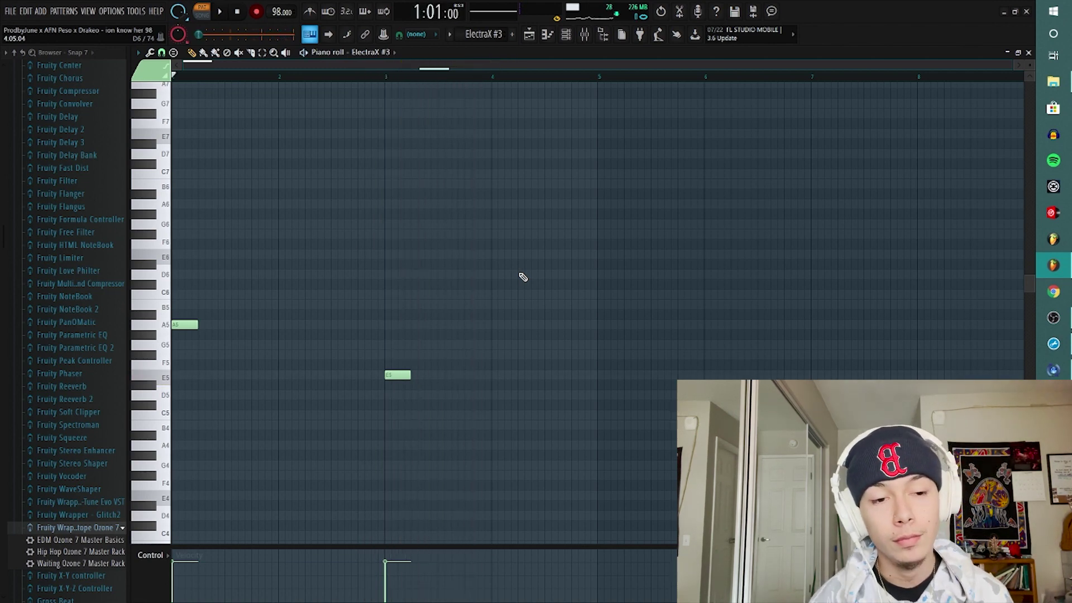
Examine the Fruity parametric EQ 2, Fruity delay 2 and Fruity Love Philter settings on the ElectraX #3 mixer track
click(567, 34)
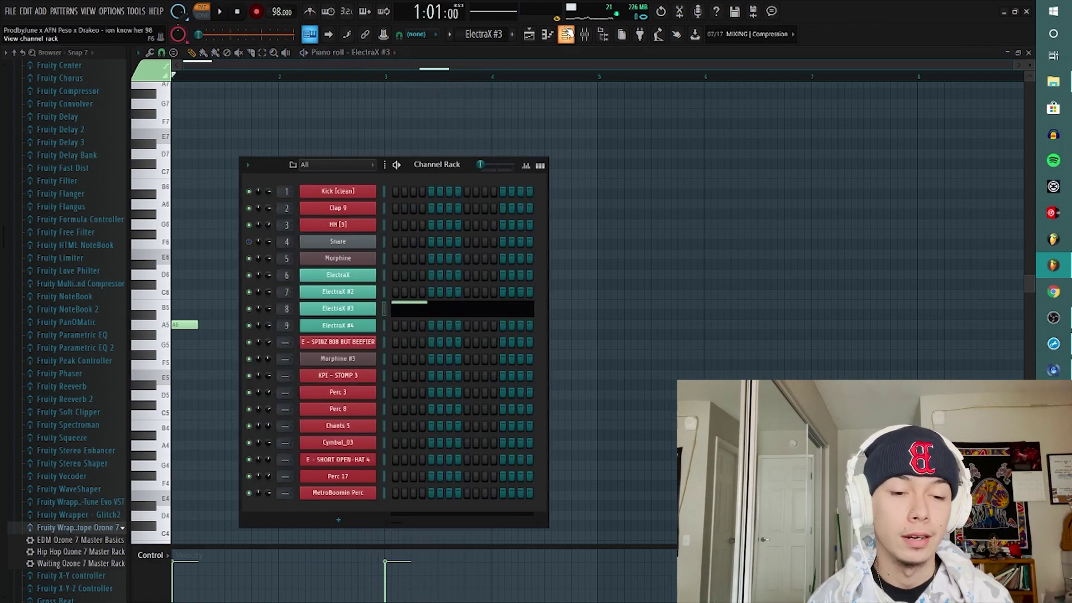
click(529, 34)
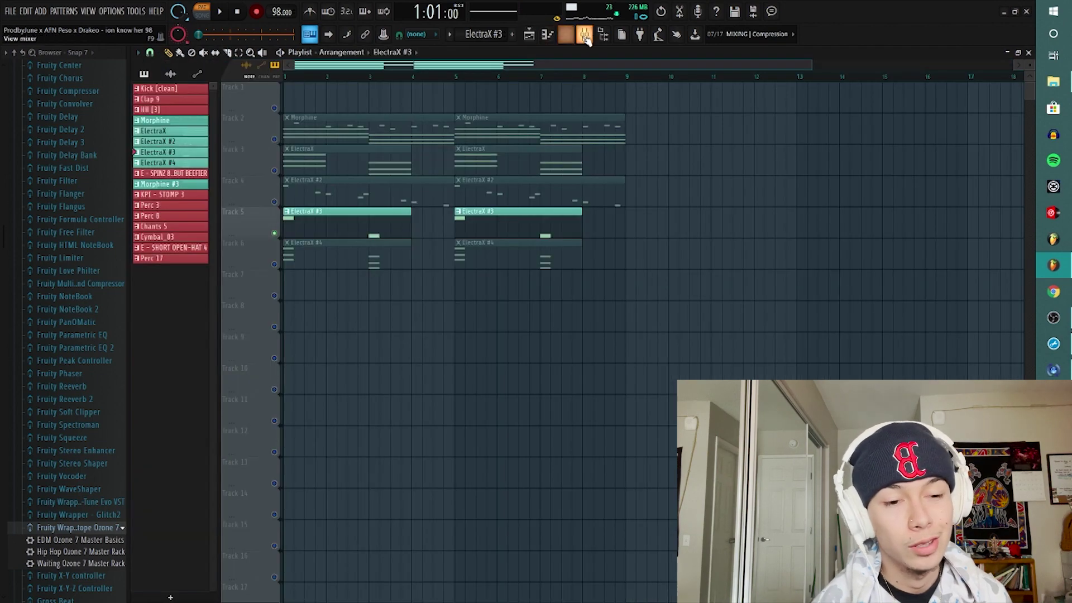
click(585, 34)
click(295, 147)
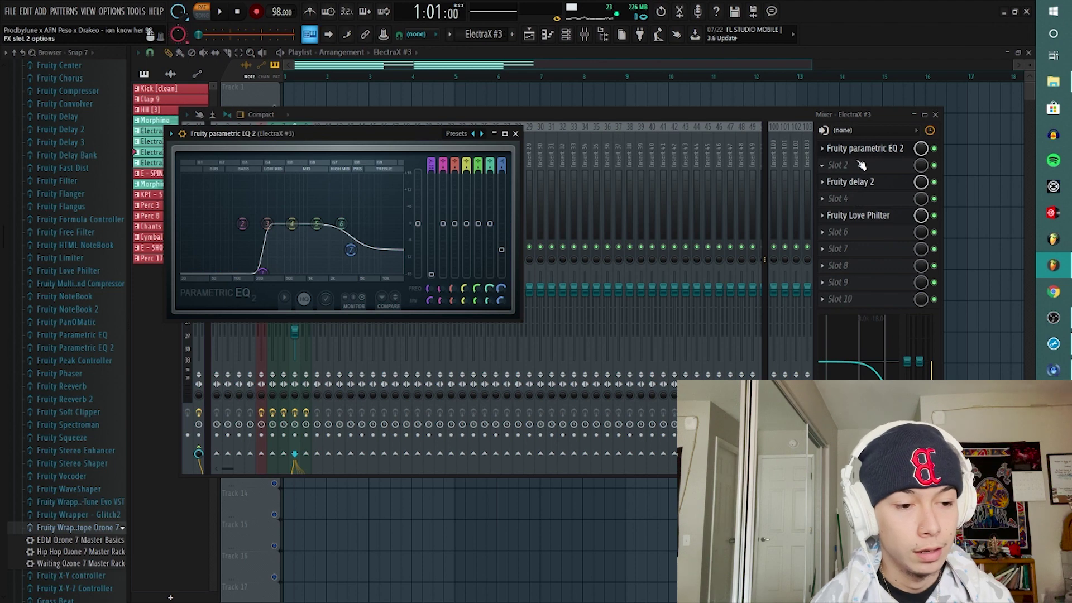
click(852, 183)
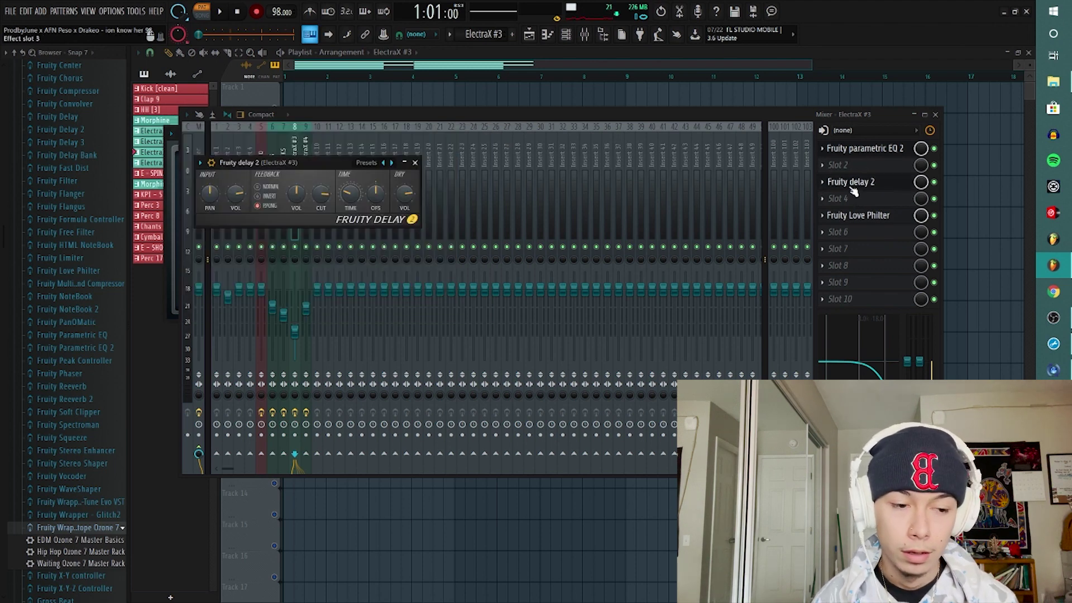
click(855, 216)
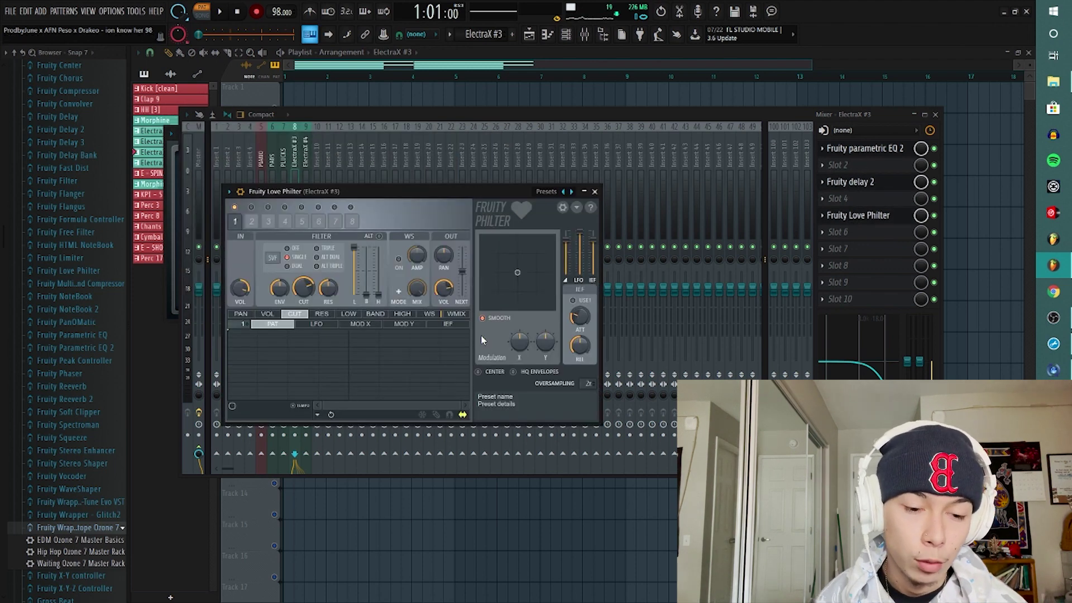
click(597, 193)
click(518, 129)
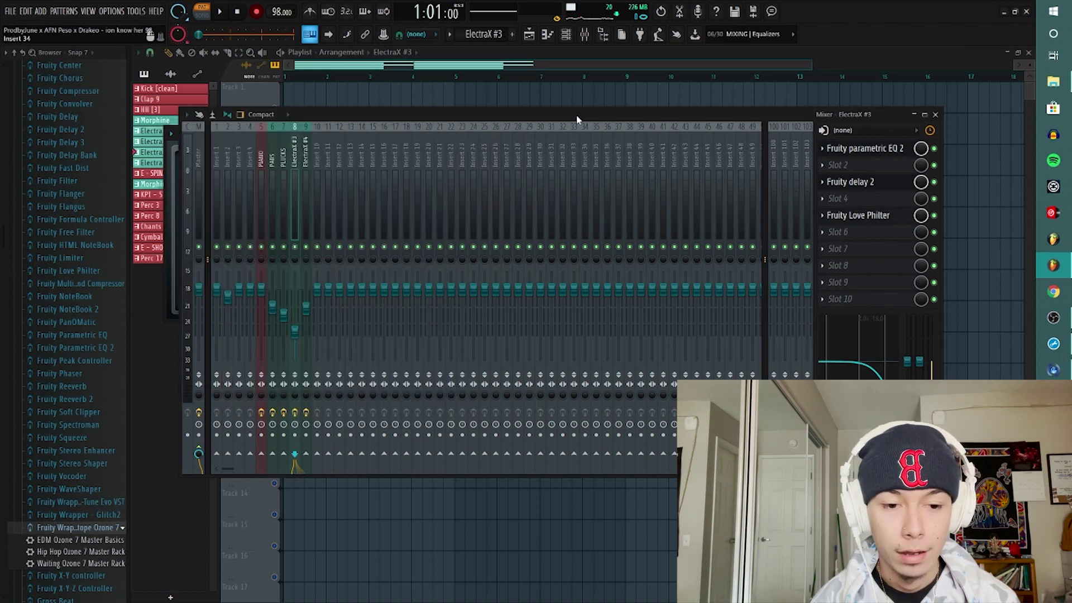
Select the ElectraX #4 mixer track, solo Track 6 in the playlist and open its ElectraX #4 pattern in the piano roll
click(304, 169)
key(F9)
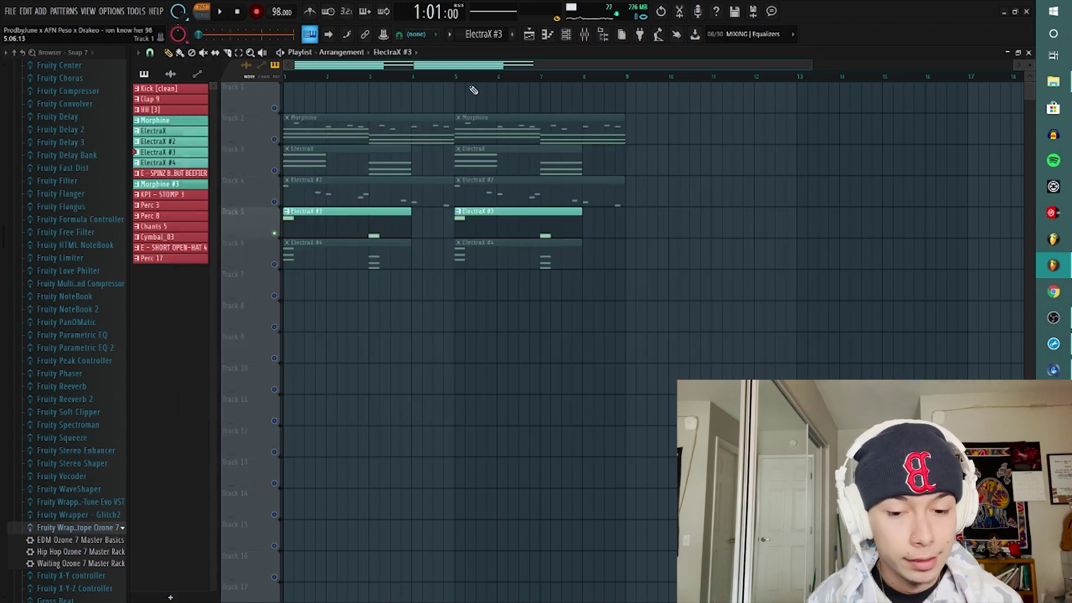
right_click(272, 266)
click(251, 259)
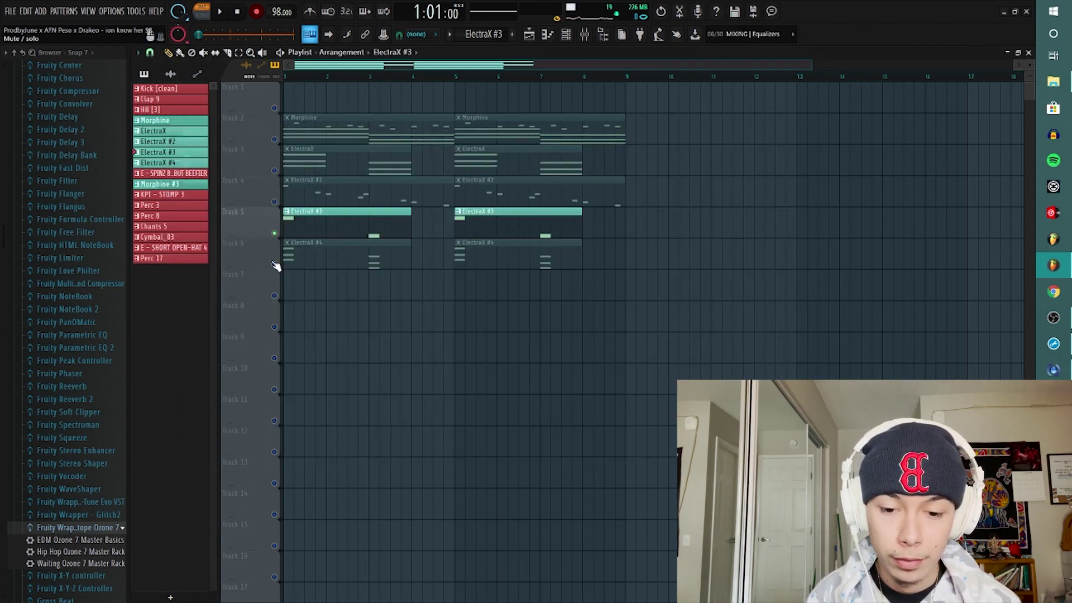
click(298, 255)
double_click(298, 255)
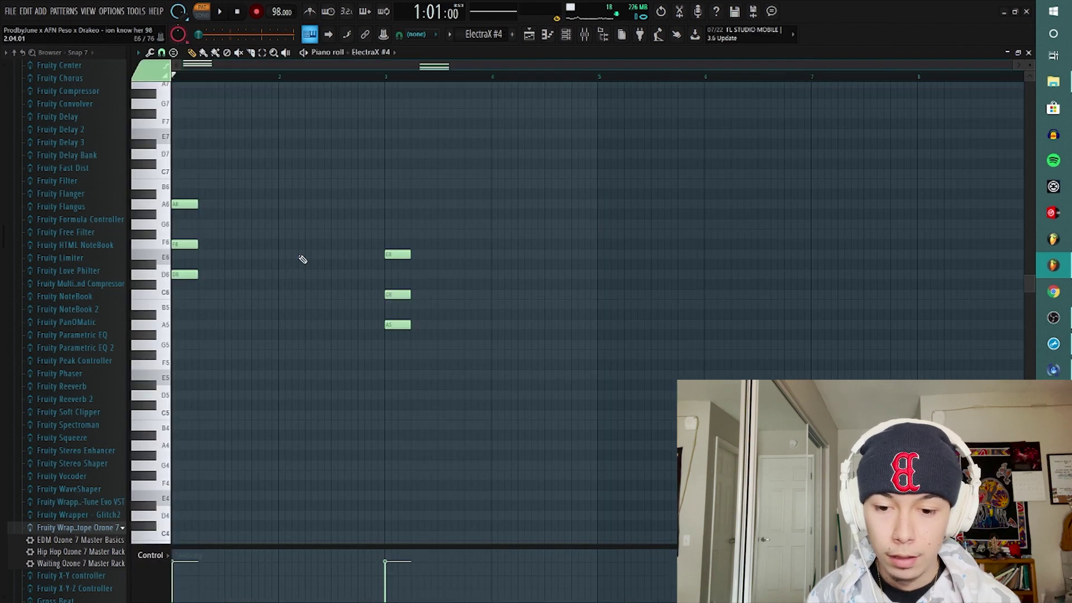
Check ElectraX #4 in the channel rack and play back its chords in the piano roll
scroll(300, 257, up, 1)
click(571, 36)
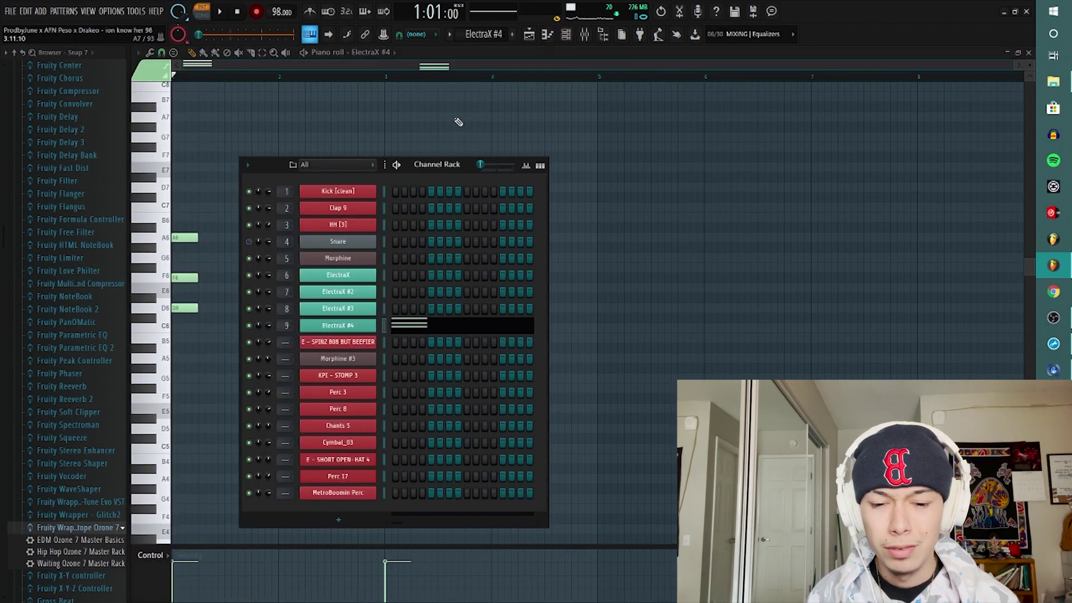
key(F6)
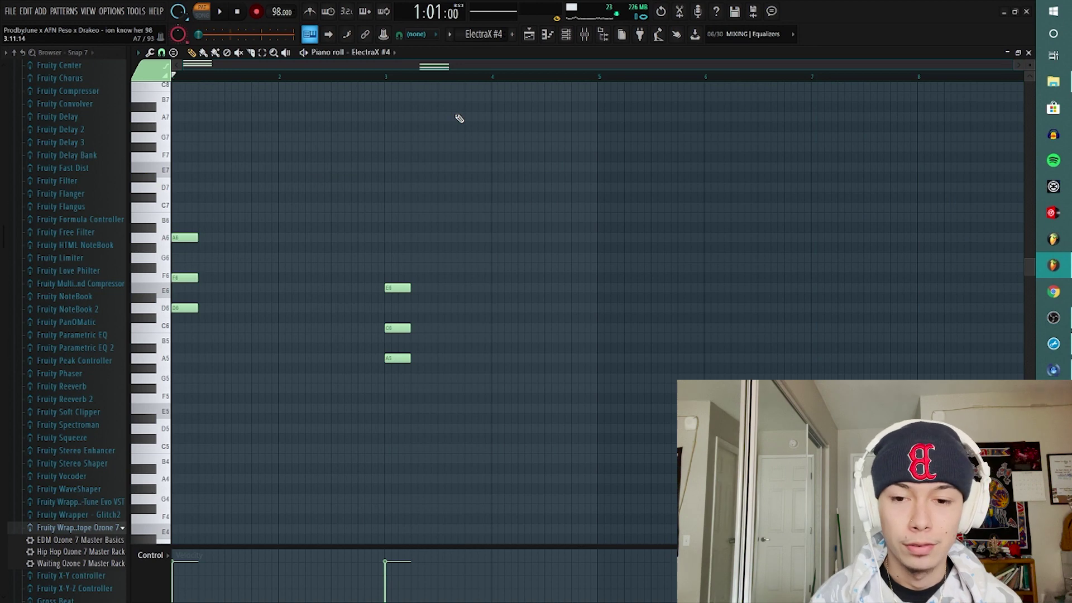
key(space)
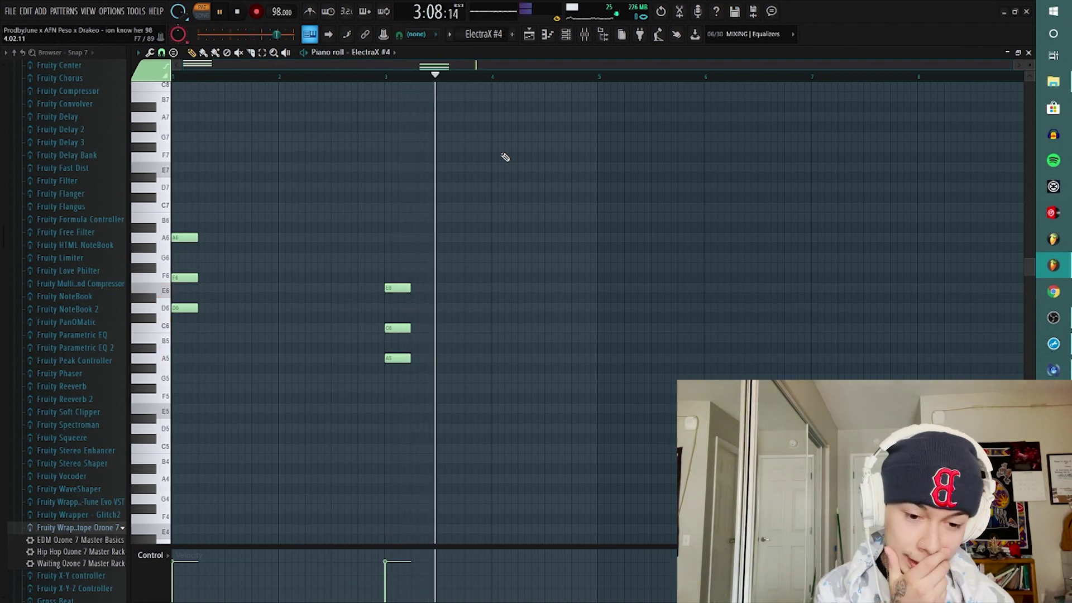
key(space)
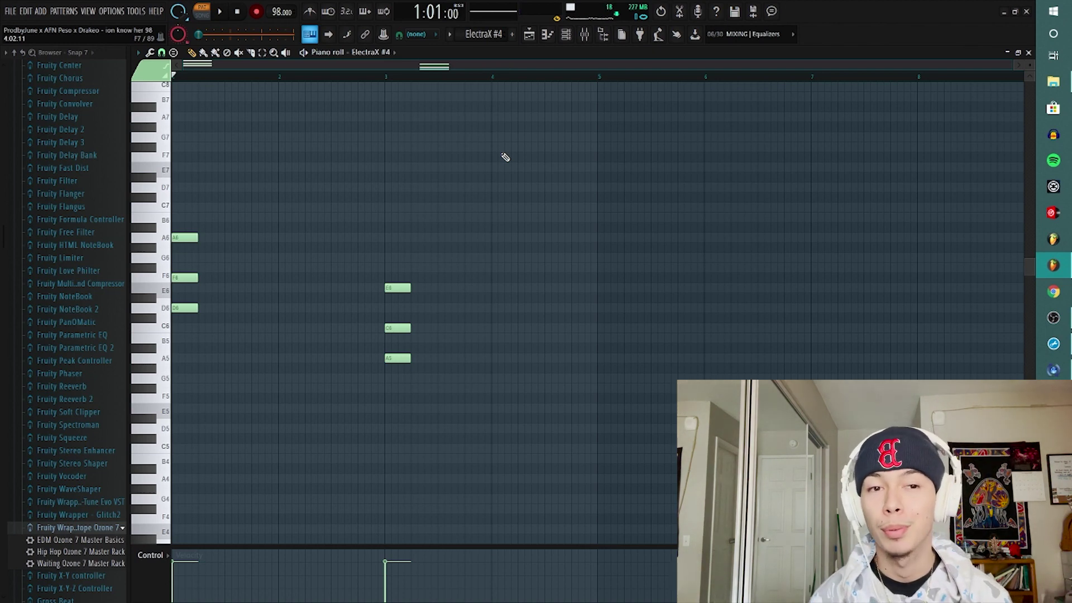
Examine the ValhallaVintageVerb settings on the ElectraX #4 mixer track
click(596, 32)
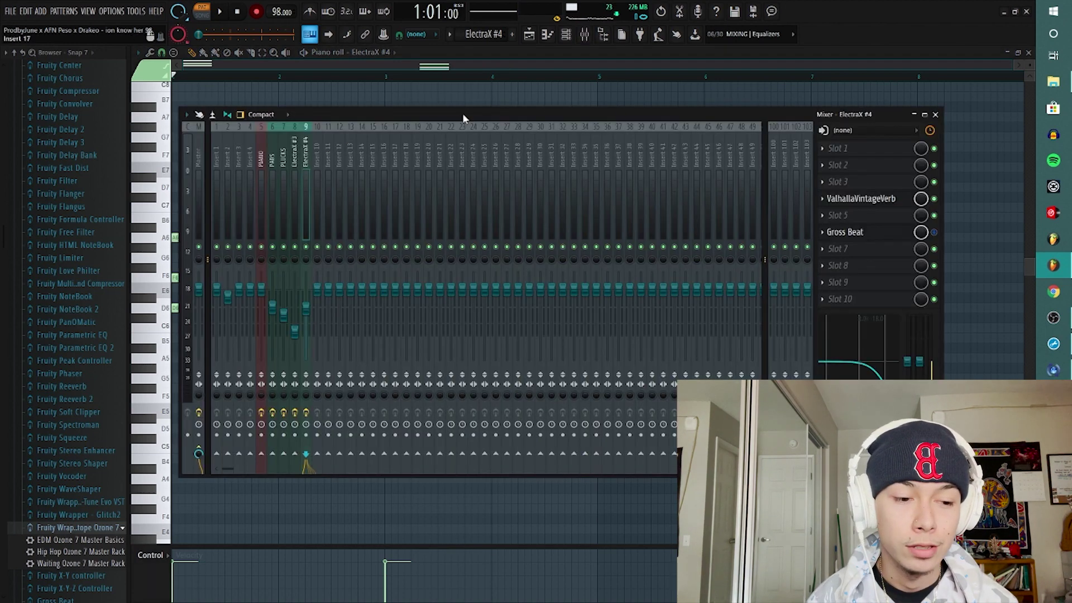
click(891, 200)
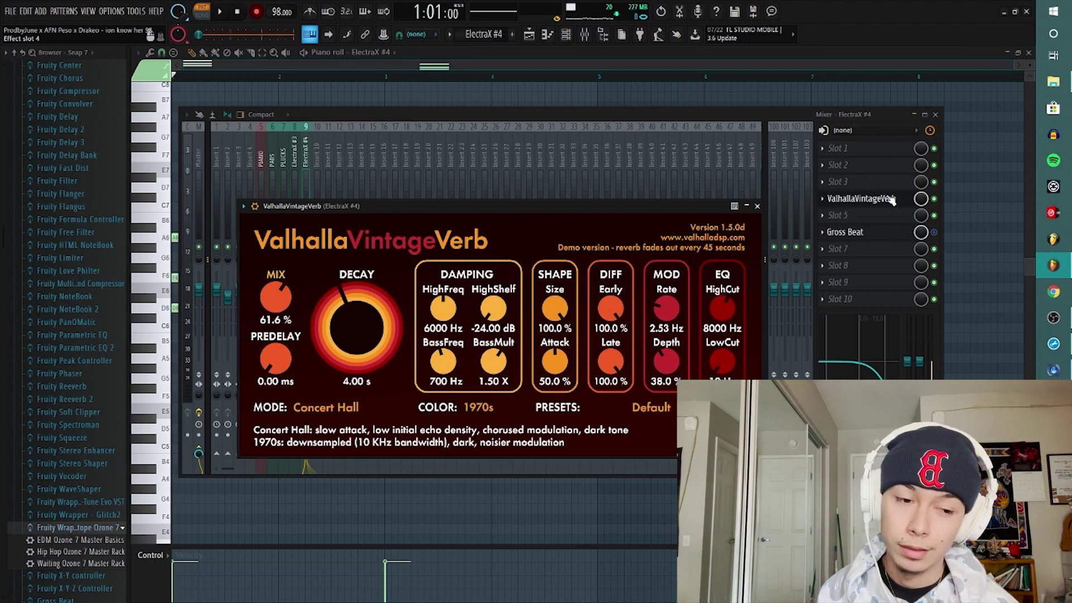
click(757, 206)
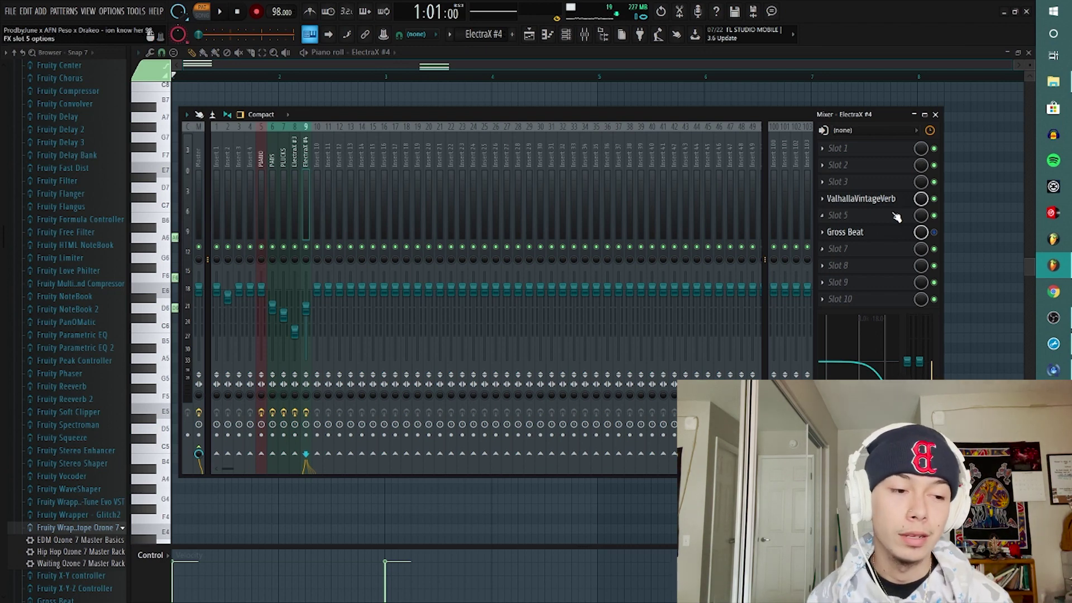
click(936, 114)
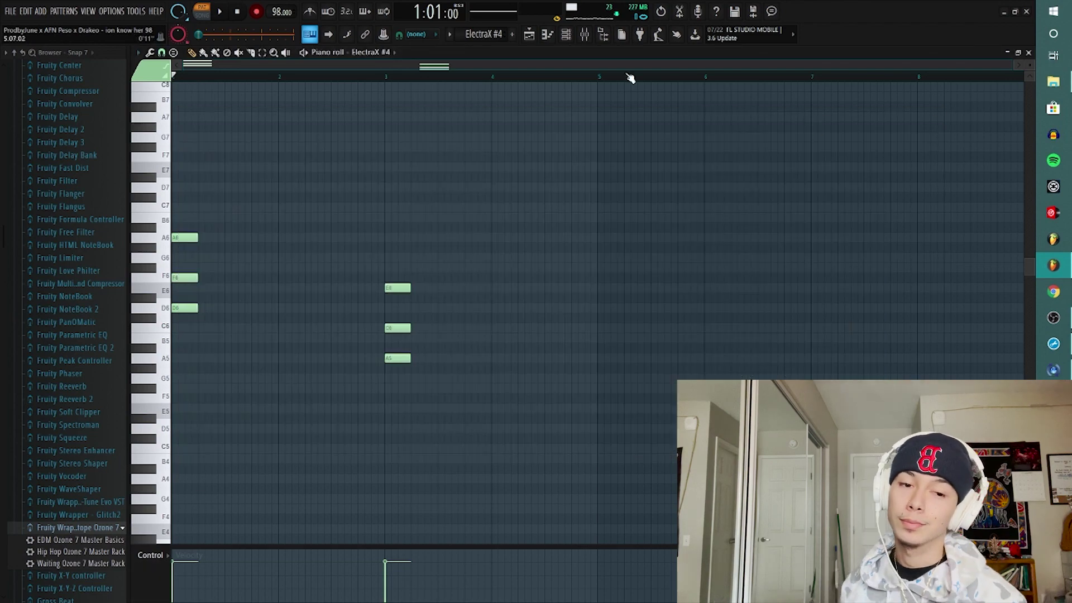
Return to the playlist and unmute all tracks so every melody layer is active
click(530, 36)
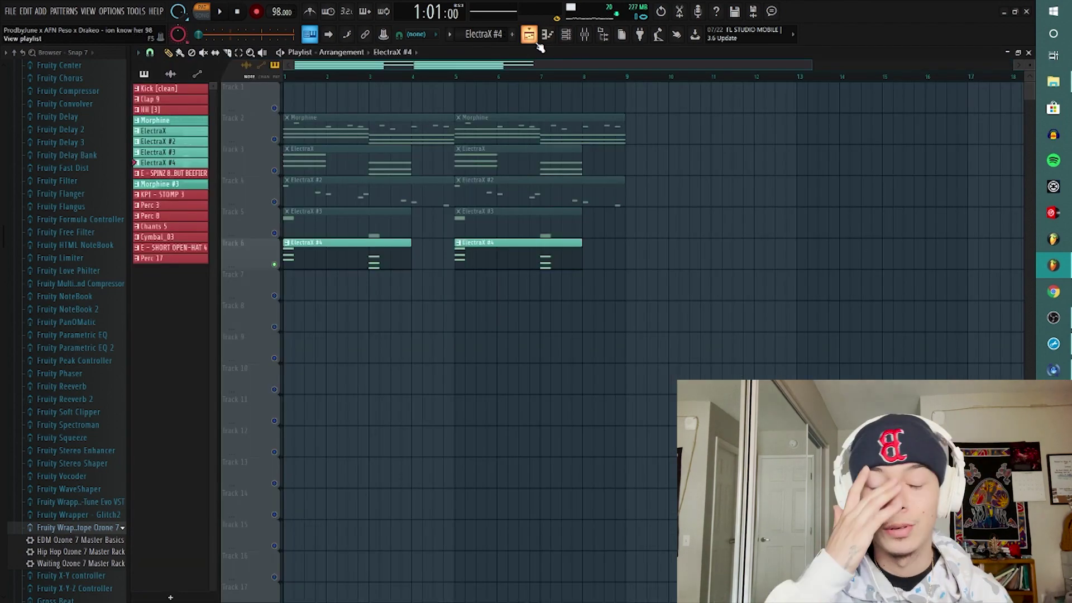
right_click(274, 170)
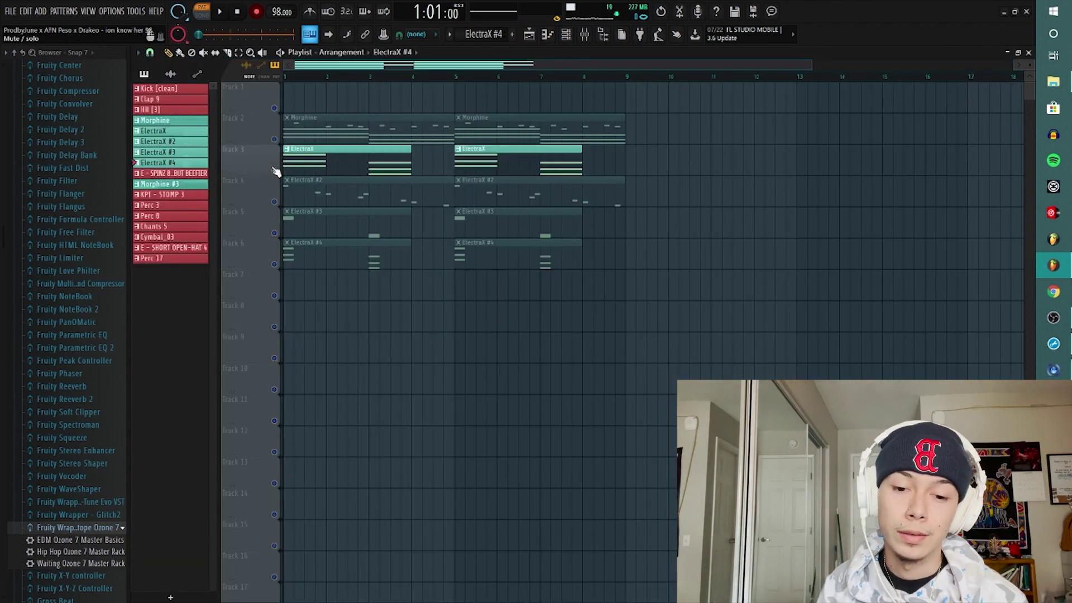
right_click(274, 171)
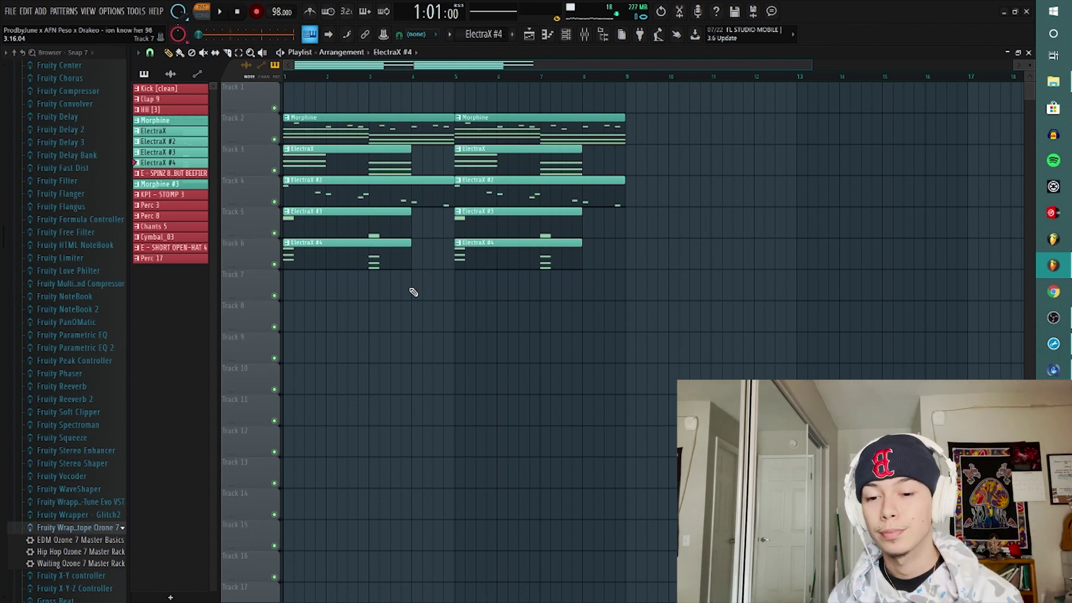